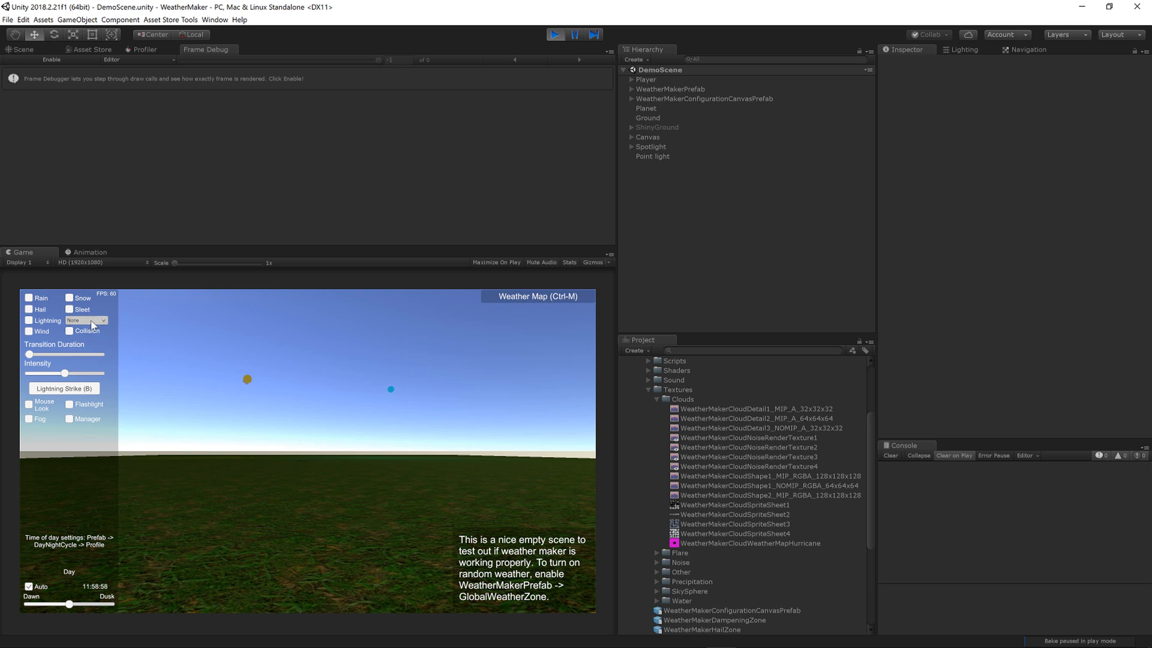
Set the demo scene's clouds to Medium-Heavy-Scattered and use mouse look to aim the camera up at the sky
left_click(93, 322)
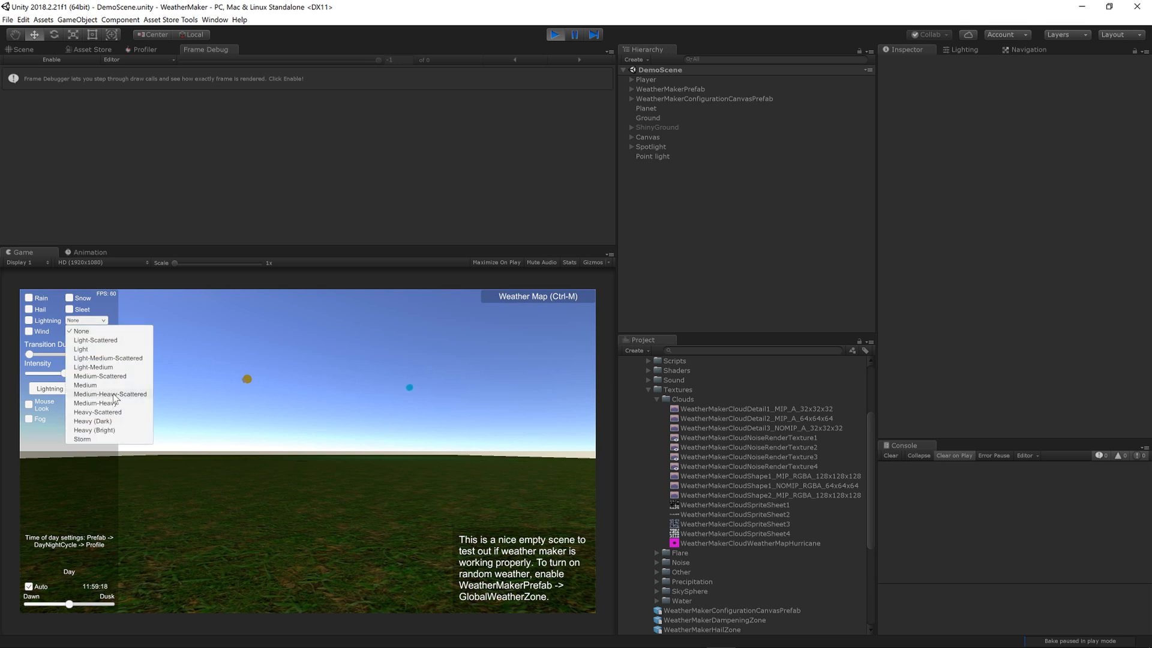
left_click(113, 395)
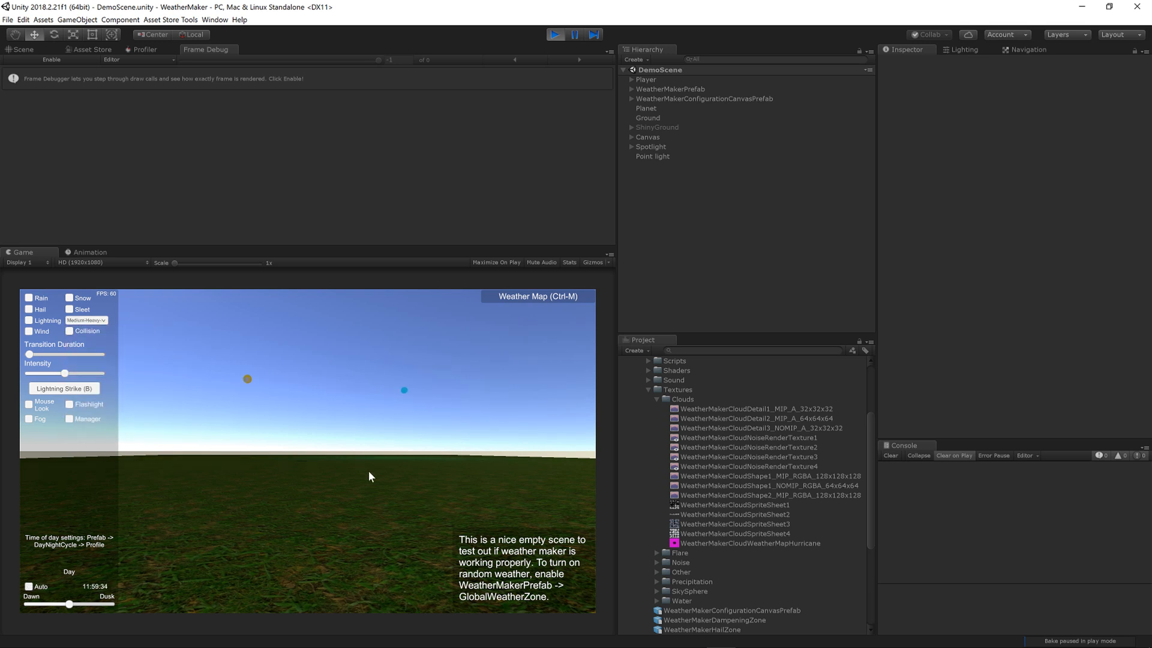
key("m")
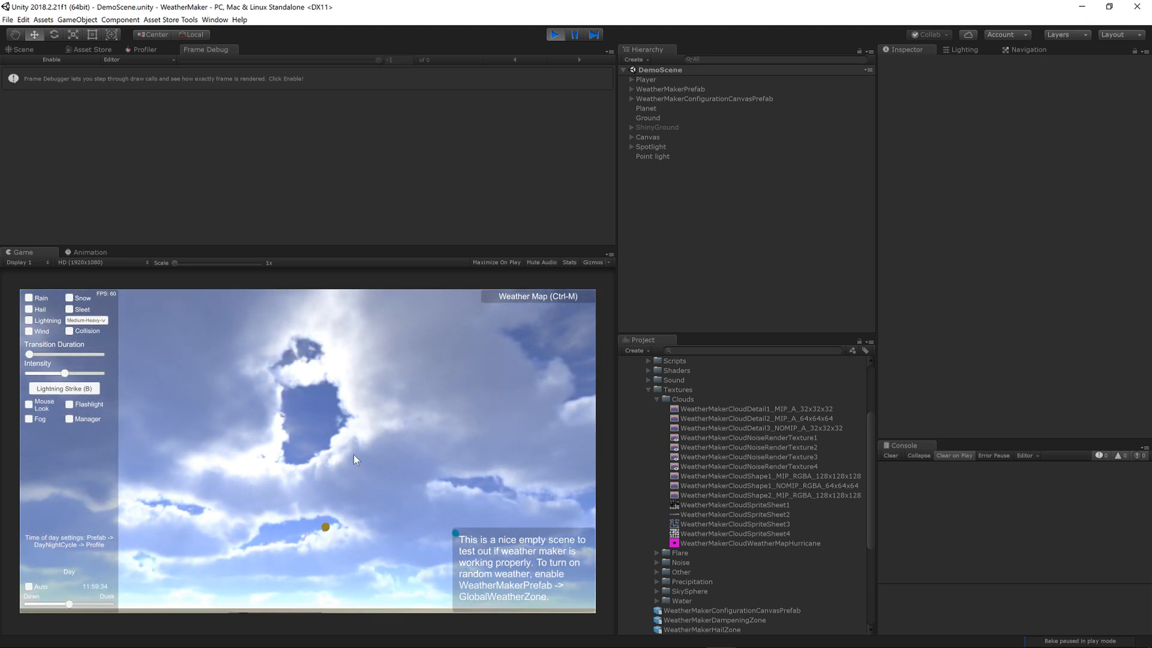
key("m")
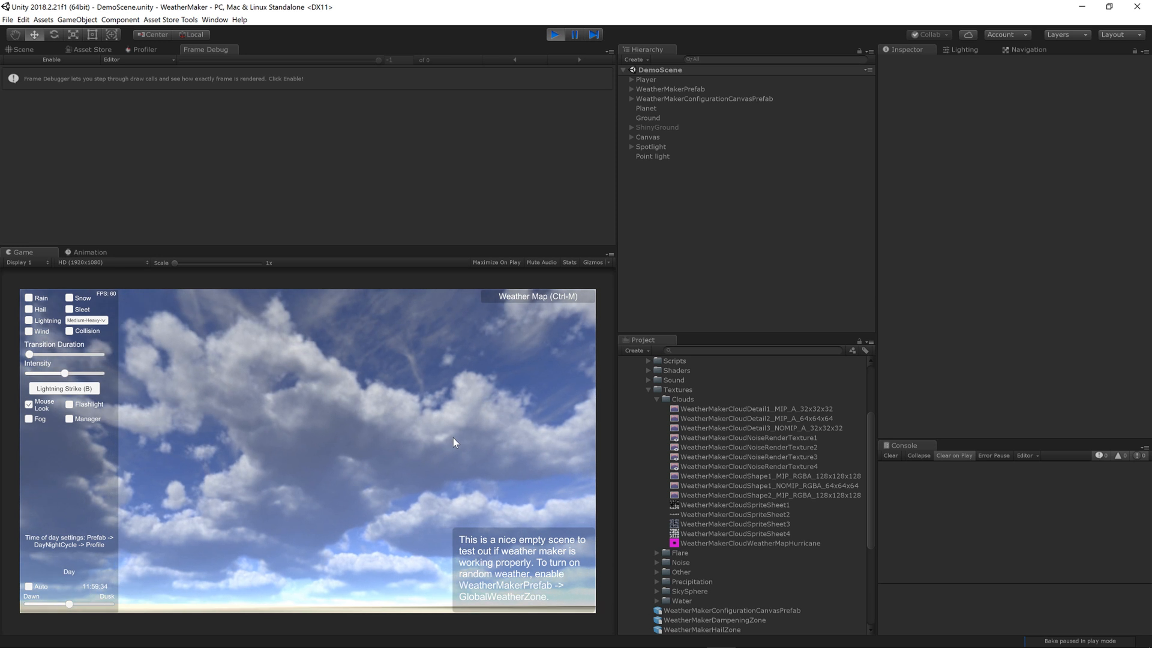
key("m")
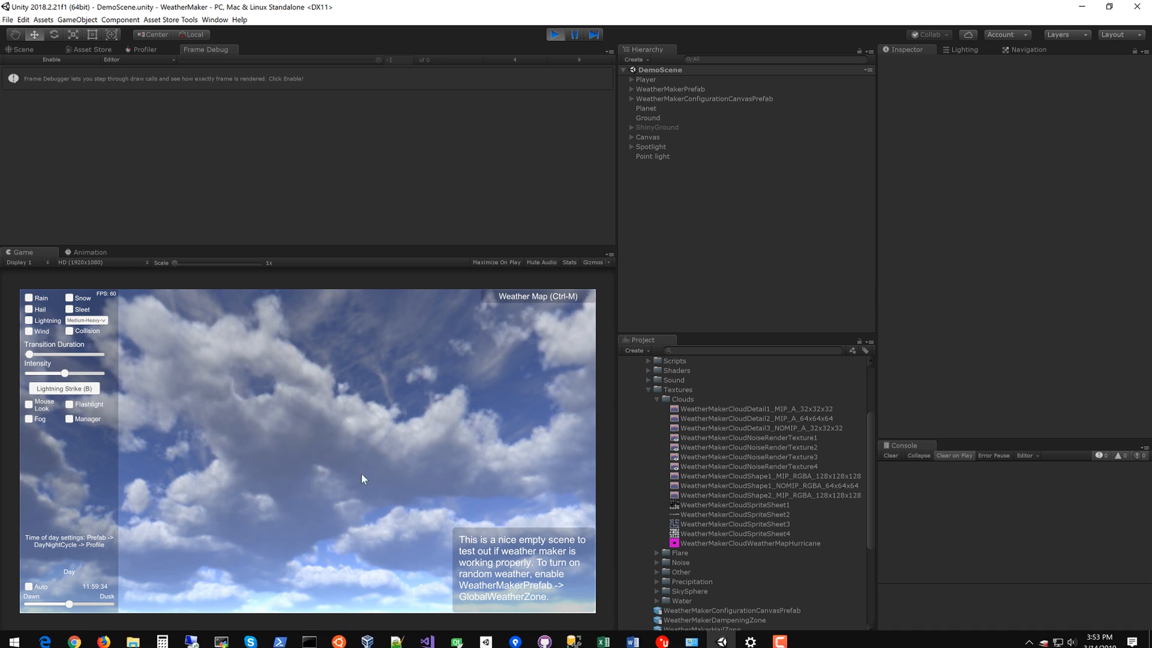
Open Weather Maker's Cloud Noise Editor and dock it beside the Frame Debug view
left_click(214, 19)
mouse_move(252, 57)
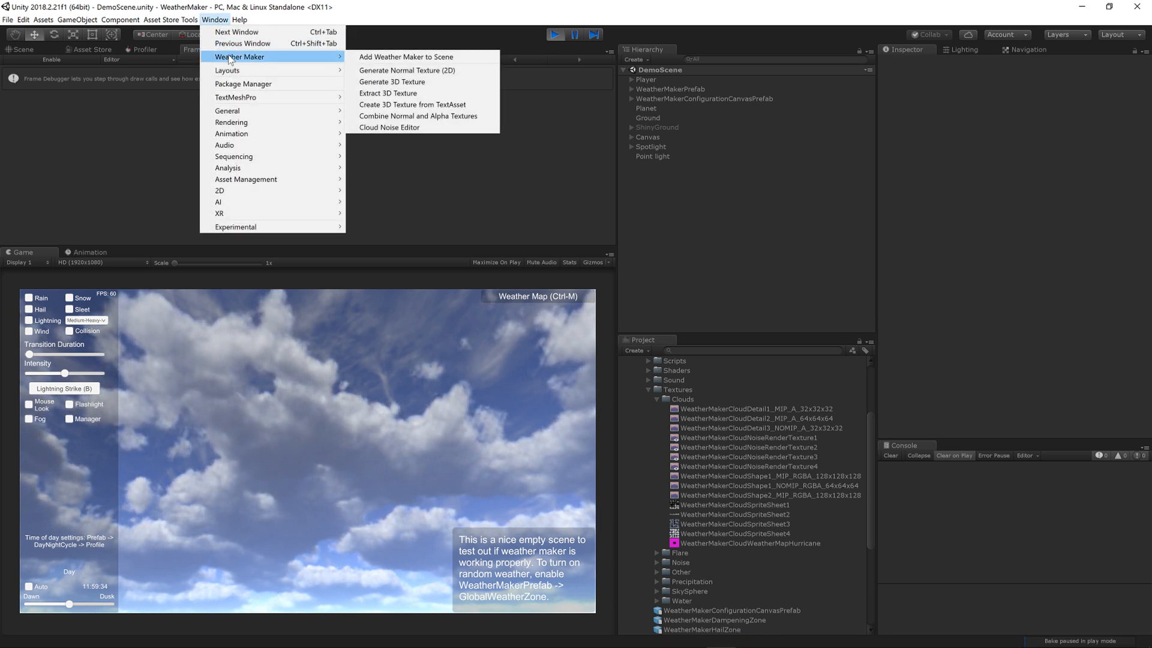
left_click(390, 127)
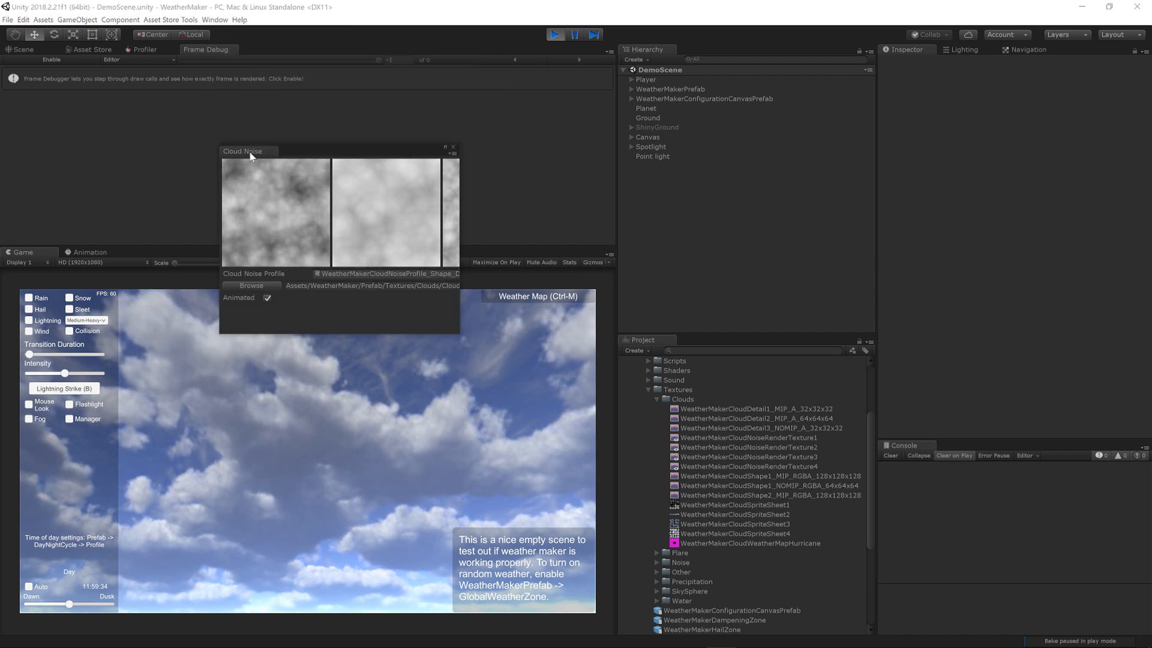
left_click_drag(249, 150, 270, 78)
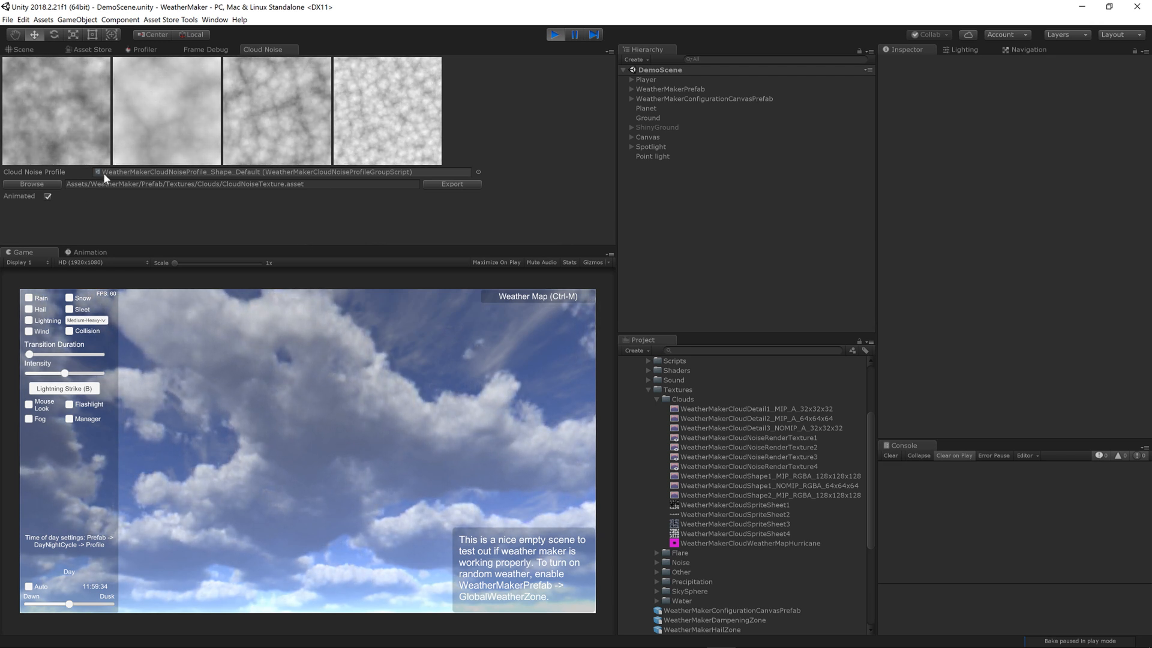
Set the Perlin and Worley brightness to -1 in Element 0 (ShapeR) of the Shape_Default cloud noise profile
double_click(127, 172)
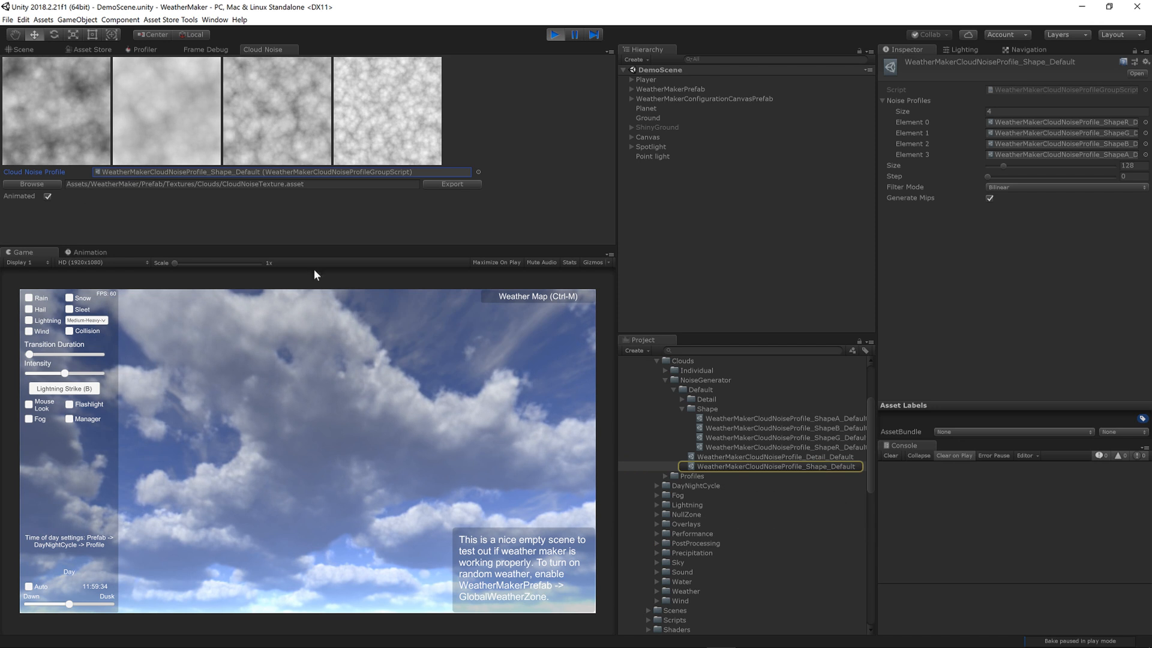
left_click(755, 464)
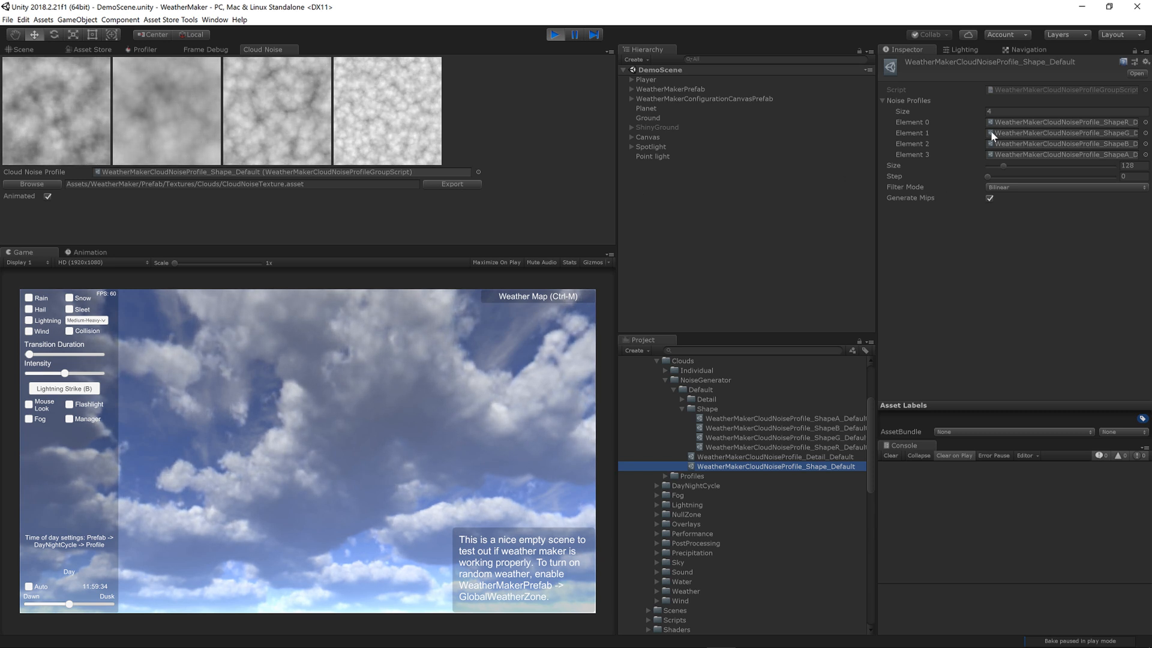
double_click(1007, 121)
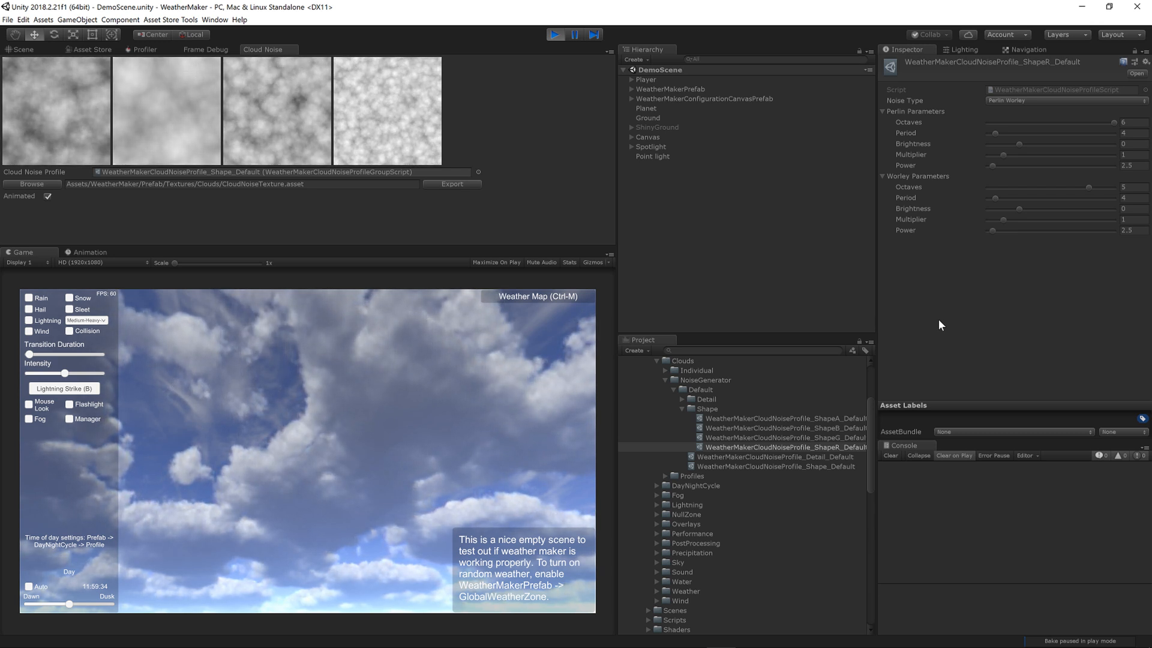
left_click_drag(1019, 144, 985, 144)
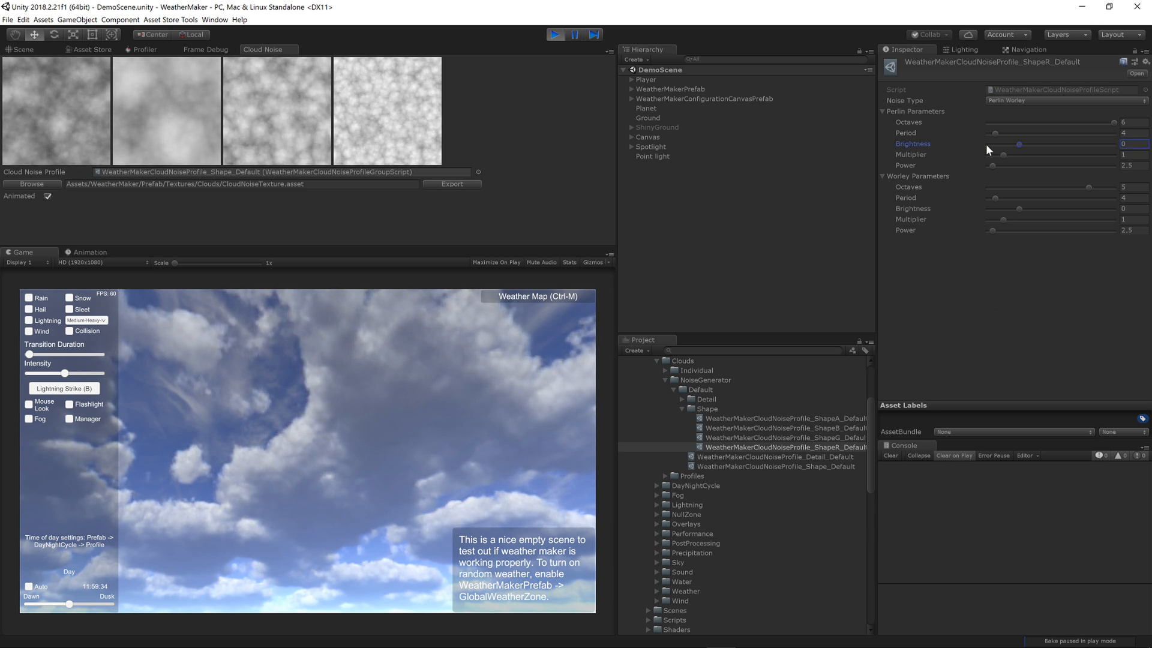
left_click_drag(1021, 209, 985, 209)
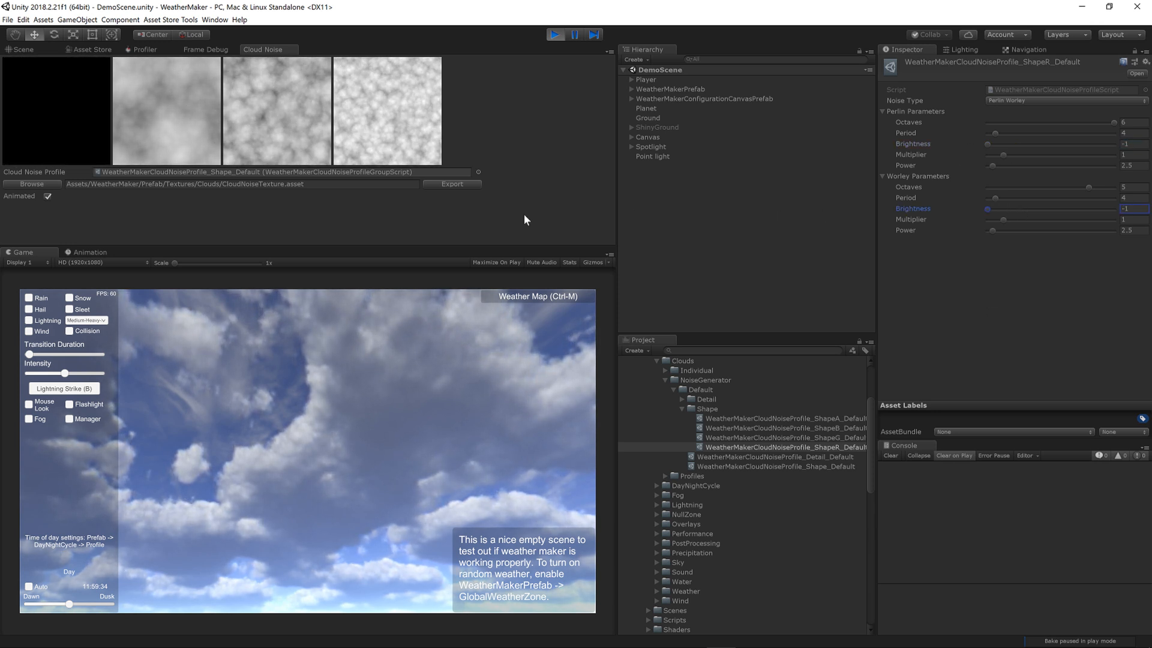
Export the cloud noise to CloudNoiseTexture.asset and inspect the exported texture in the Textures/Clouds folder
left_click(453, 183)
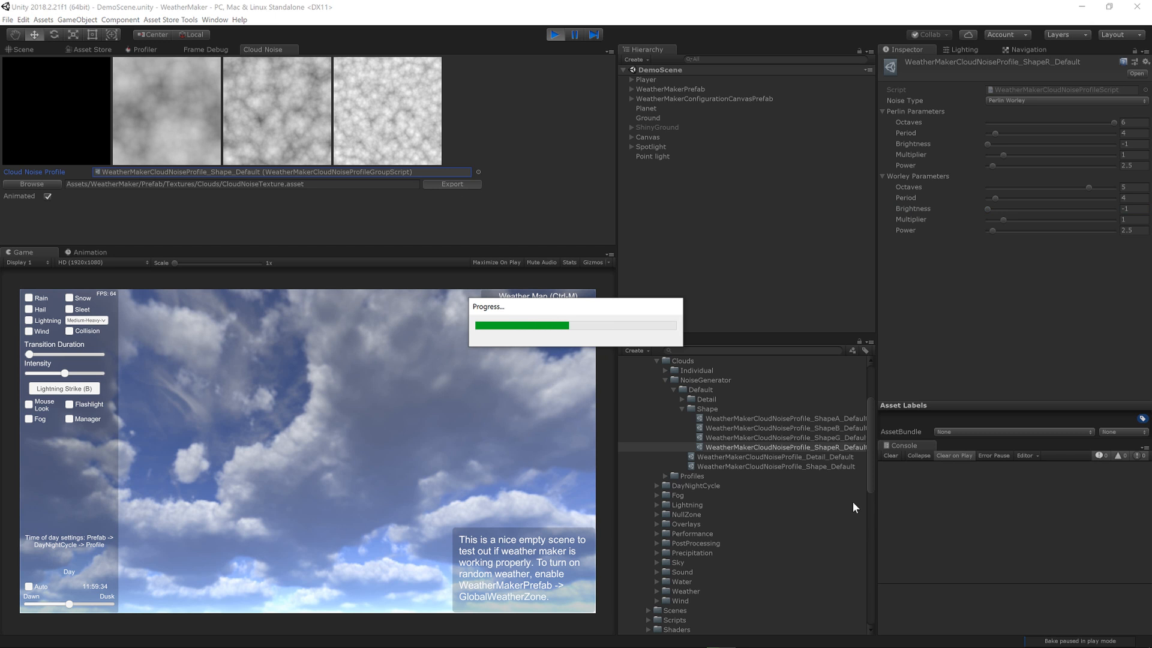
scroll(707, 481, "up", 3)
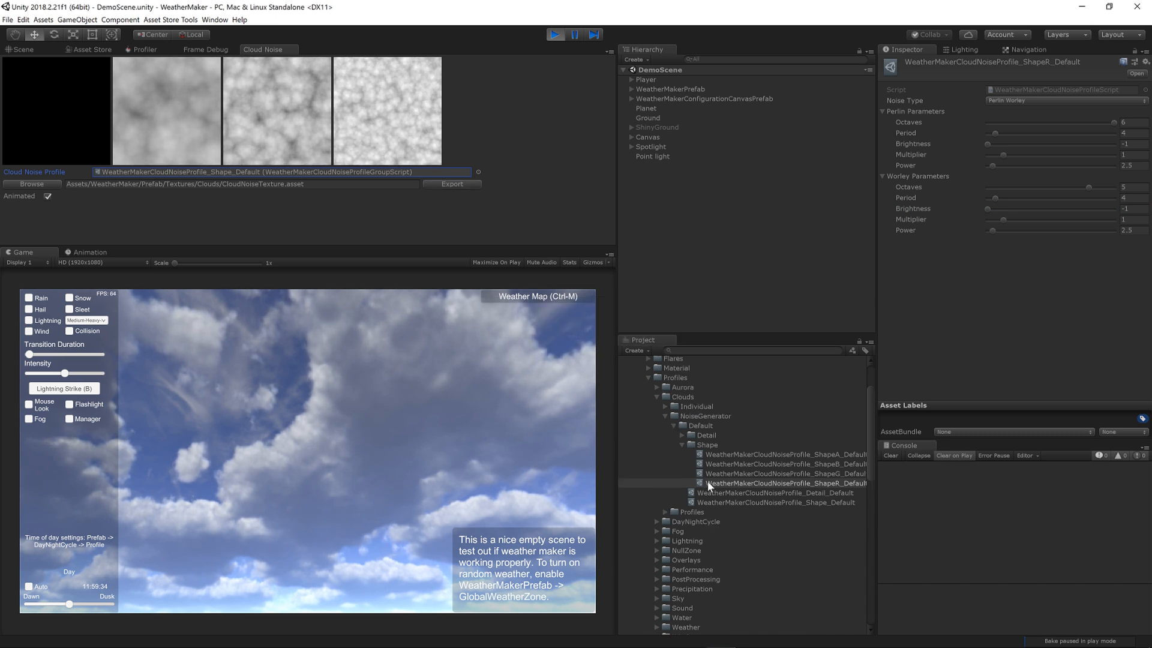
left_click(648, 439)
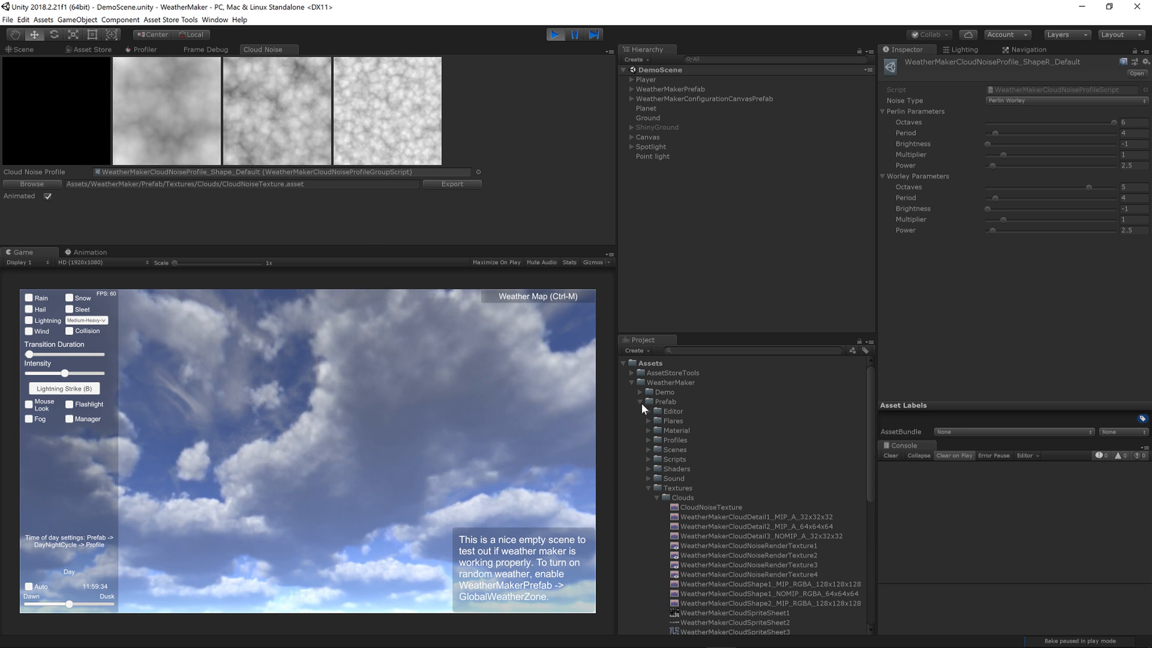
left_click(700, 507)
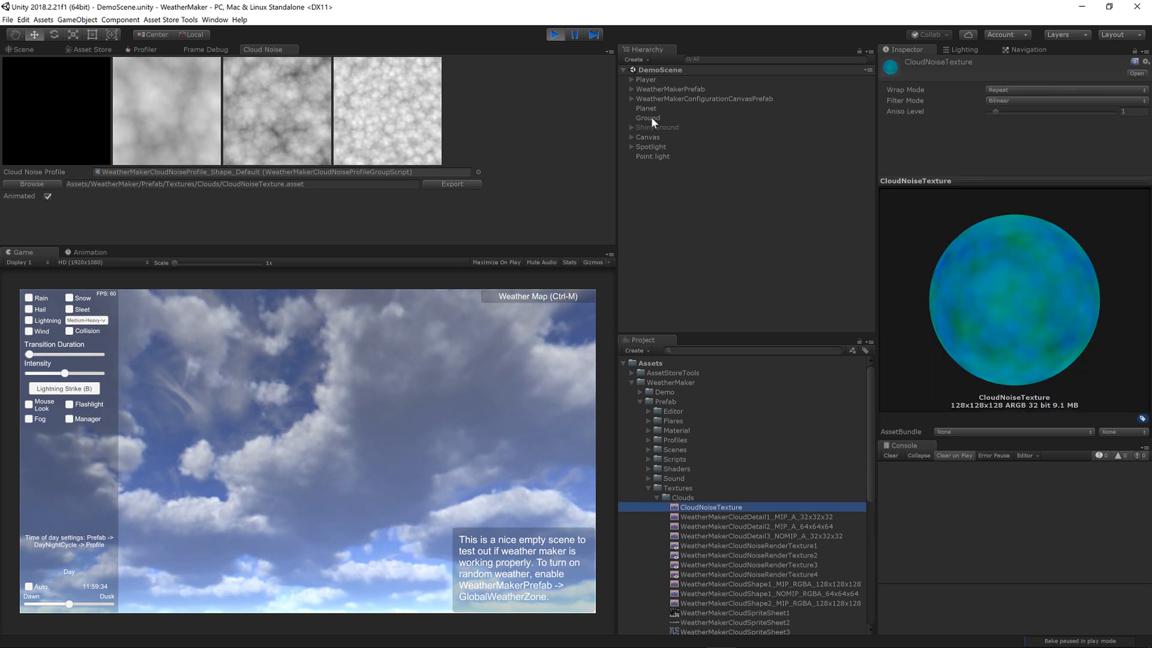
Open the Cloud Layer Volumetric 1 profile used by the Clouds object under WeatherMakerPrefab's FullScreenEffects
left_click(632, 89)
left_click(639, 147)
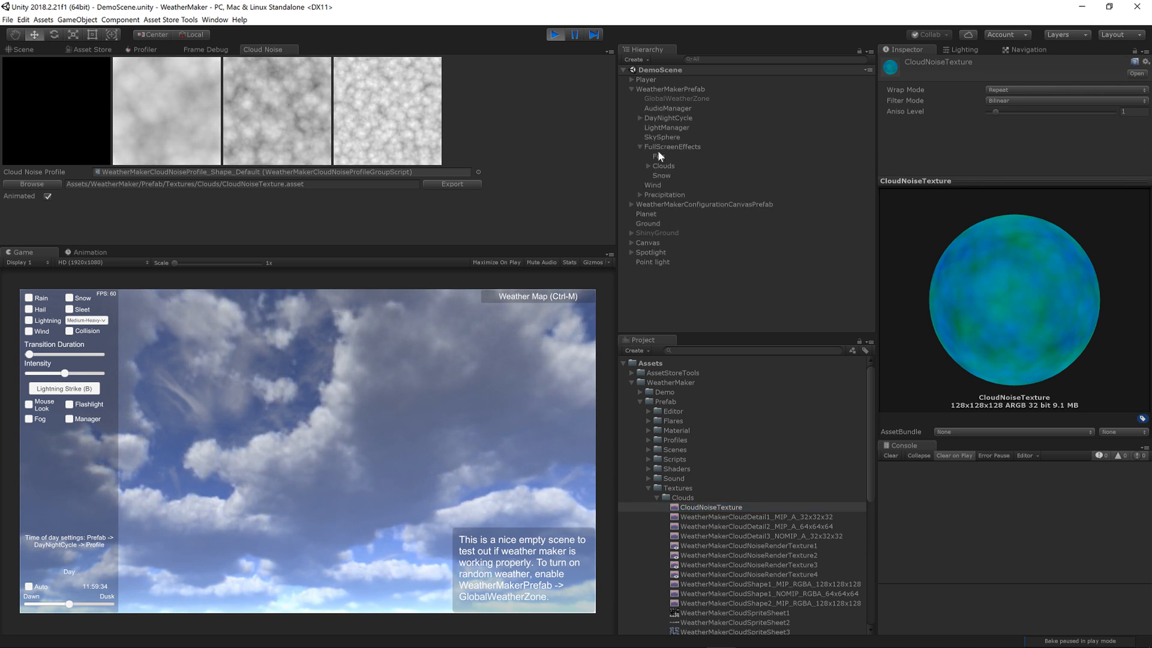
left_click(648, 166)
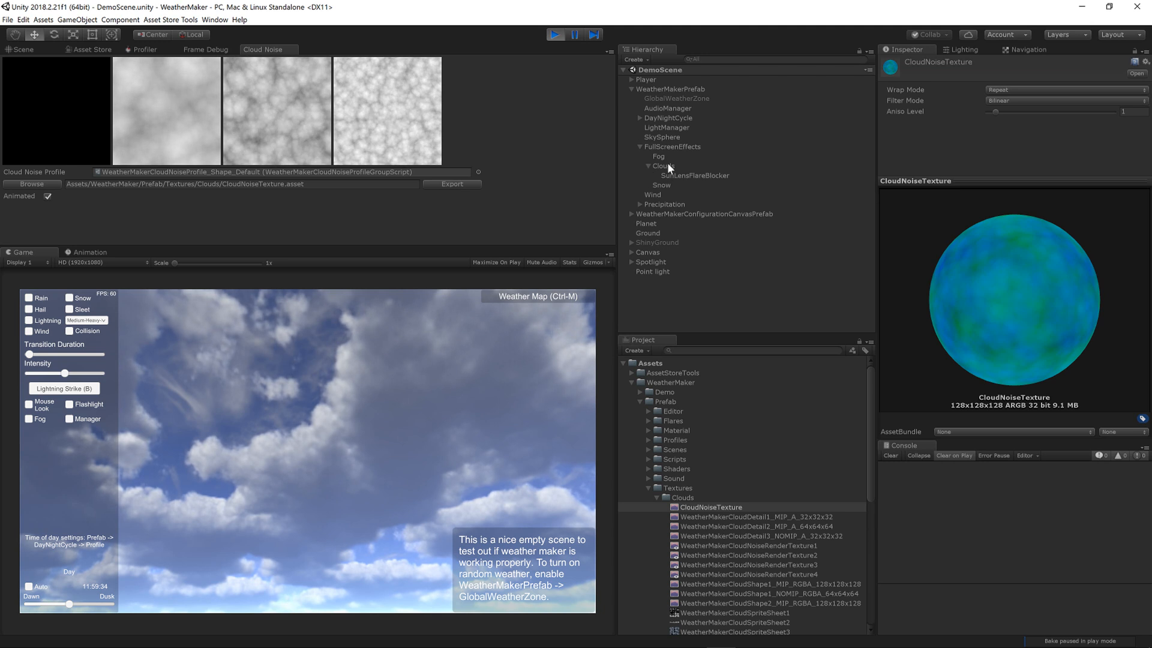
left_click(666, 166)
double_click(1015, 192)
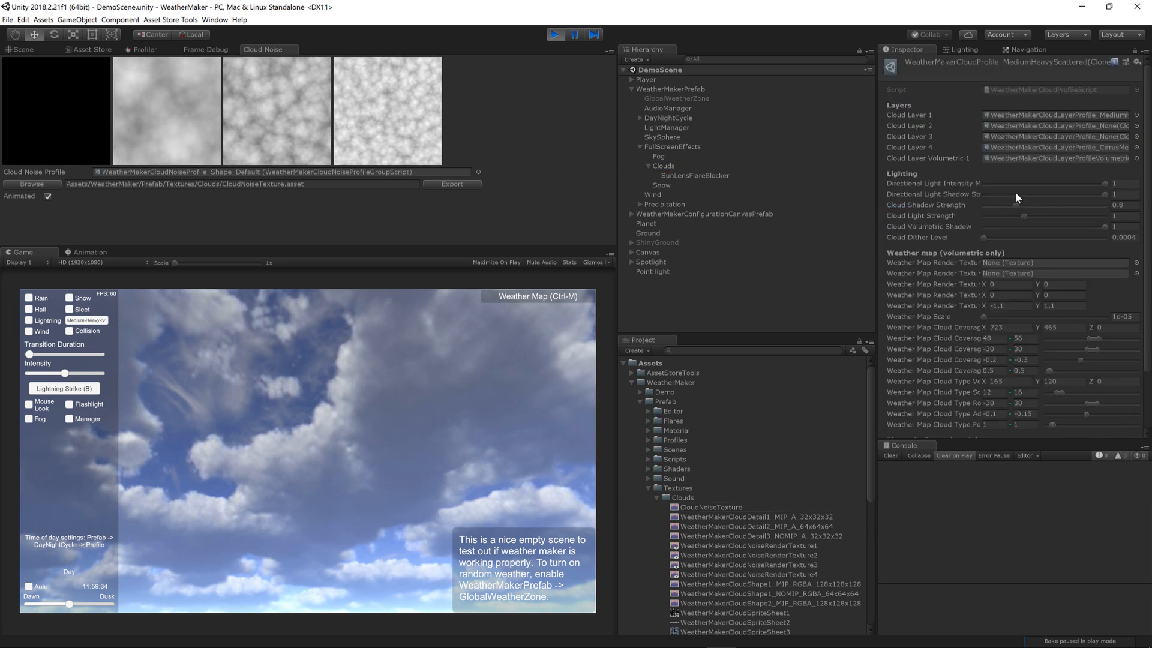
double_click(1011, 158)
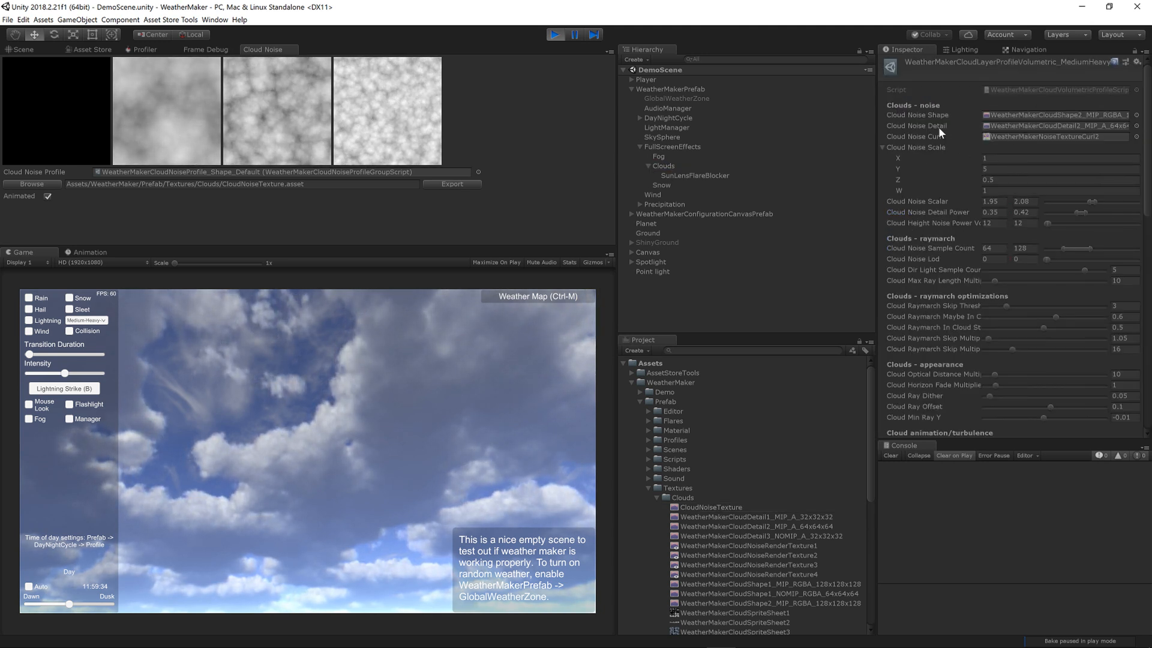
Assign CloudNoiseTexture as the volumetric layer's Cloud Noise Shape
left_click(1044, 115)
left_click(1136, 114)
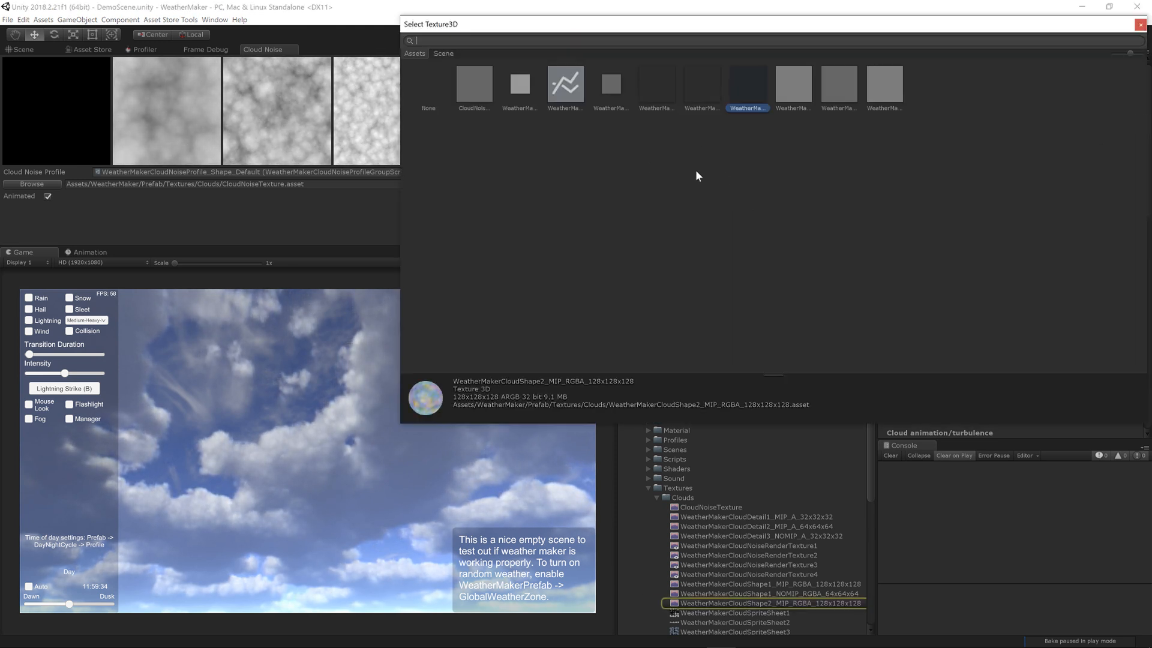
double_click(474, 84)
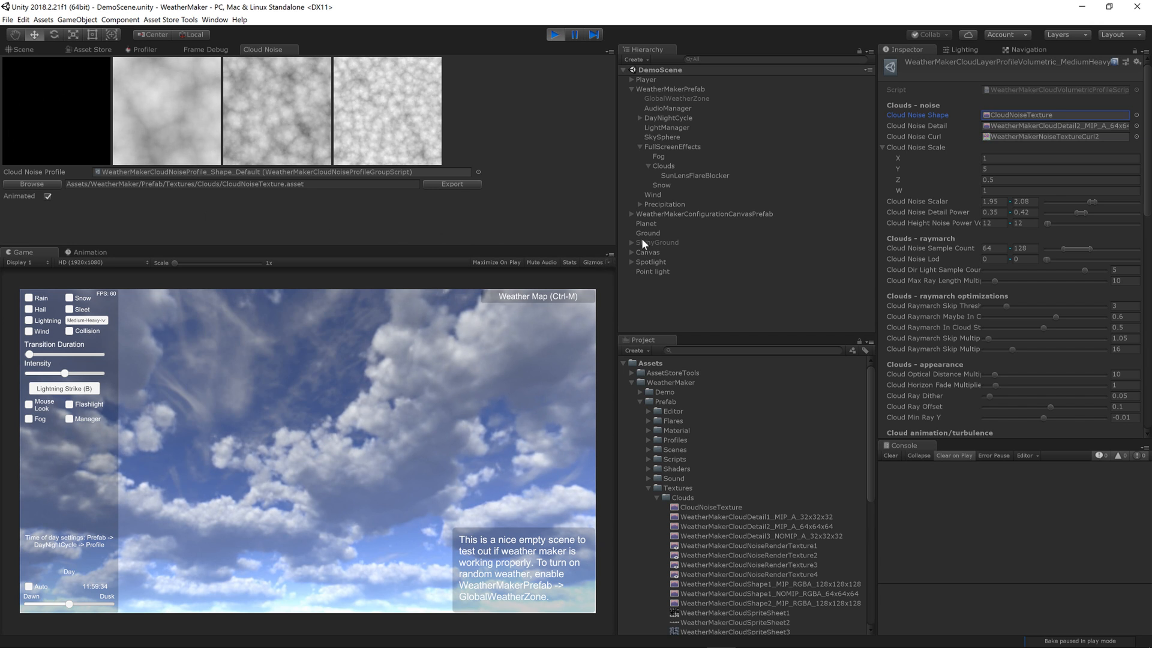
Set ShapeR's Perlin and Worley brightness to 0 and export the shape noise to CloudNoiseTexture.asset again
double_click(250, 173)
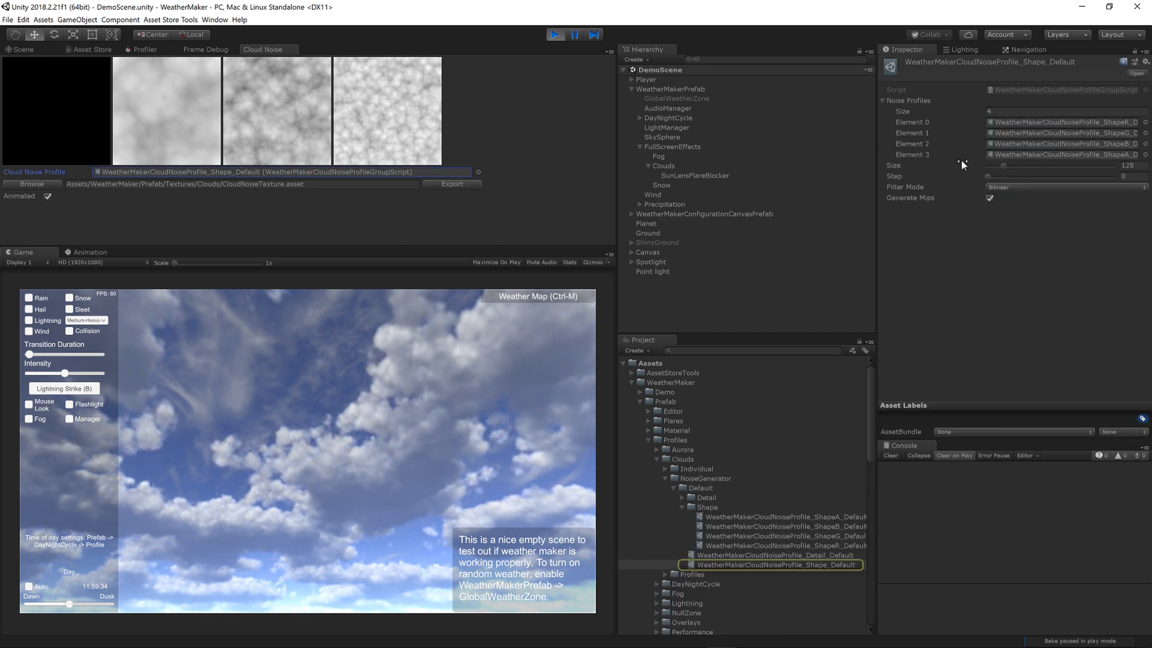
double_click(1002, 122)
left_click(1134, 144)
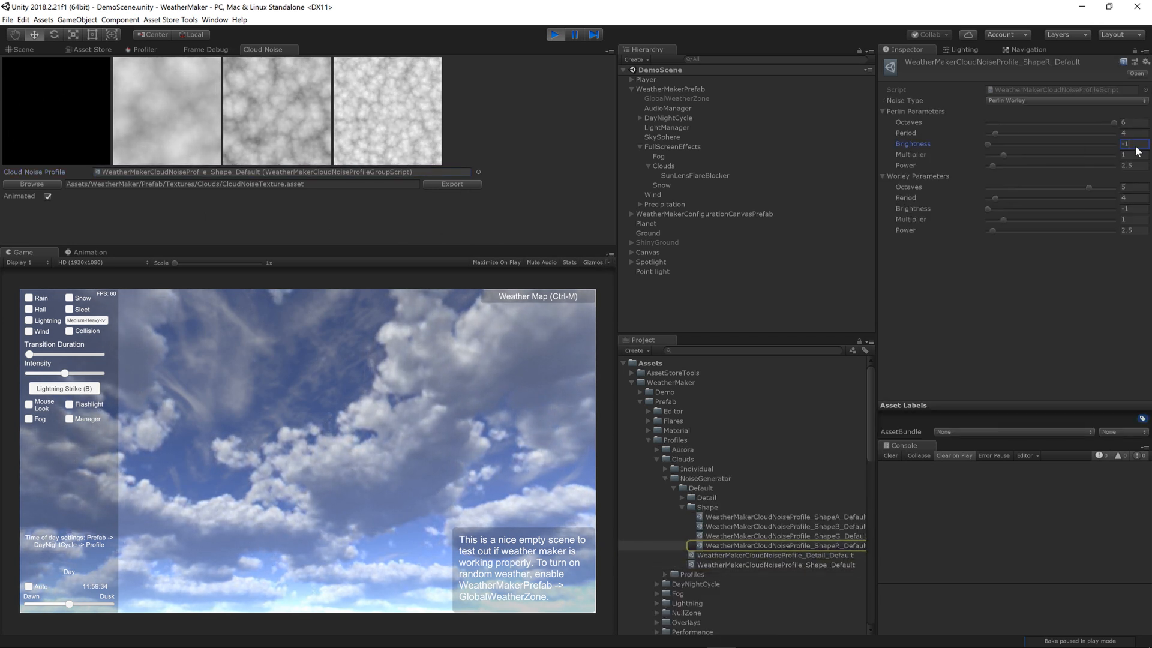
type("0")
left_click(1130, 209)
type("0")
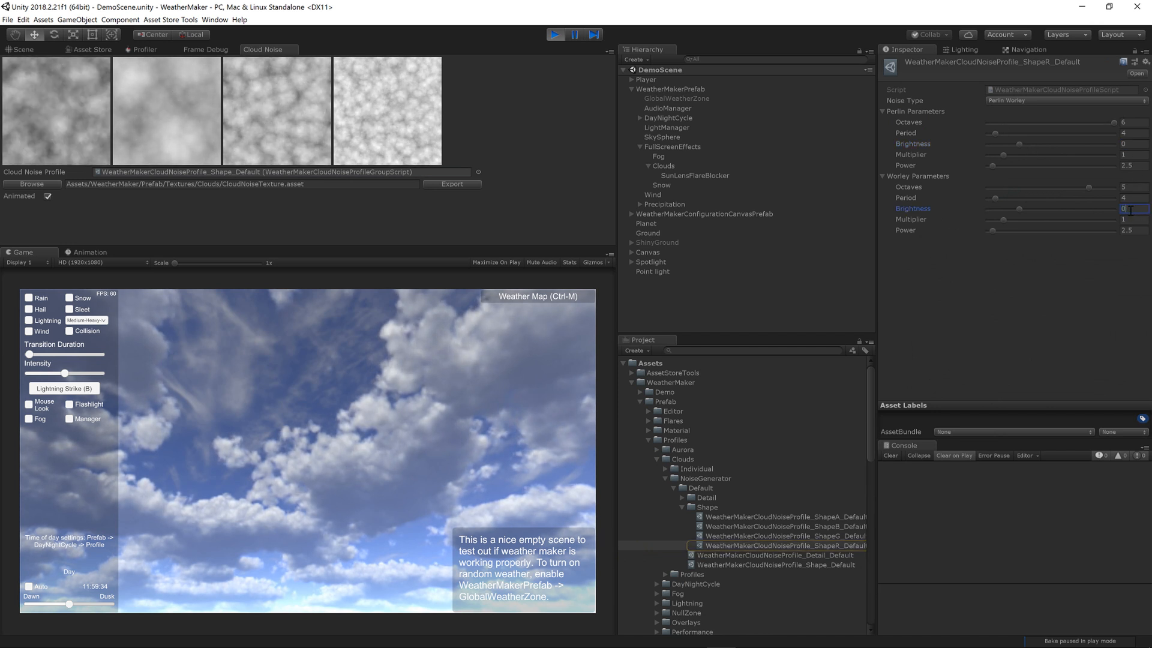
left_click(450, 183)
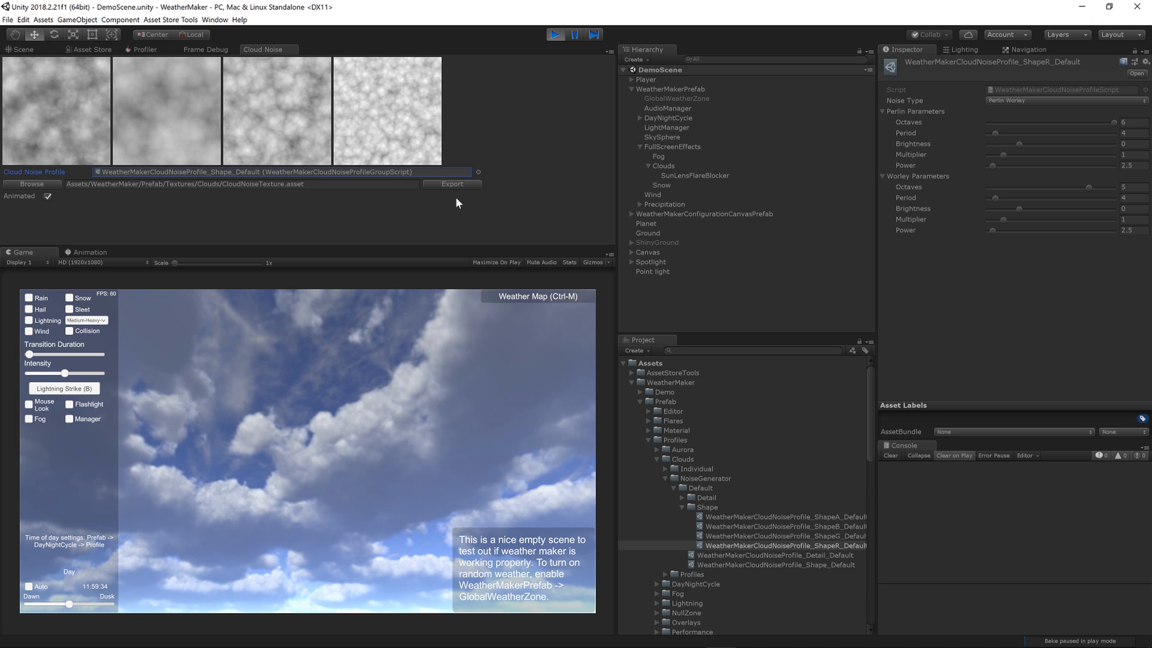
Load the WeatherMakerCloudNoiseProfile_Detail_Default profile in the Cloud Noise Editor and export it as CloudNoiseTexture2.asset in Textures/Clouds
double_click(334, 170)
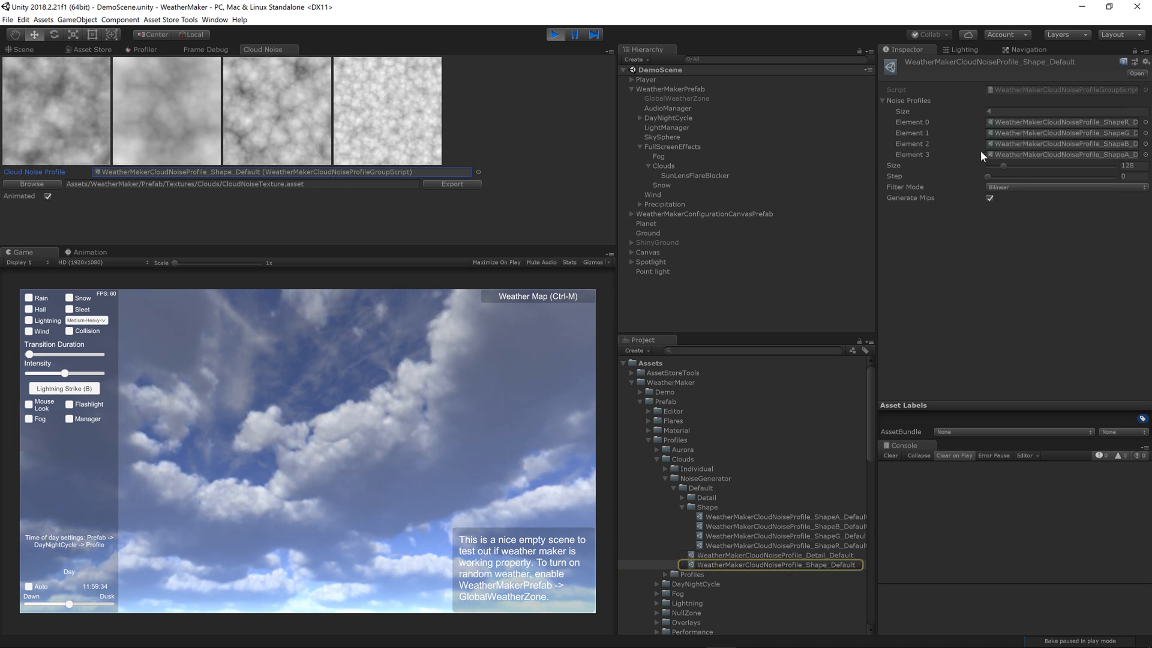
left_click(479, 172)
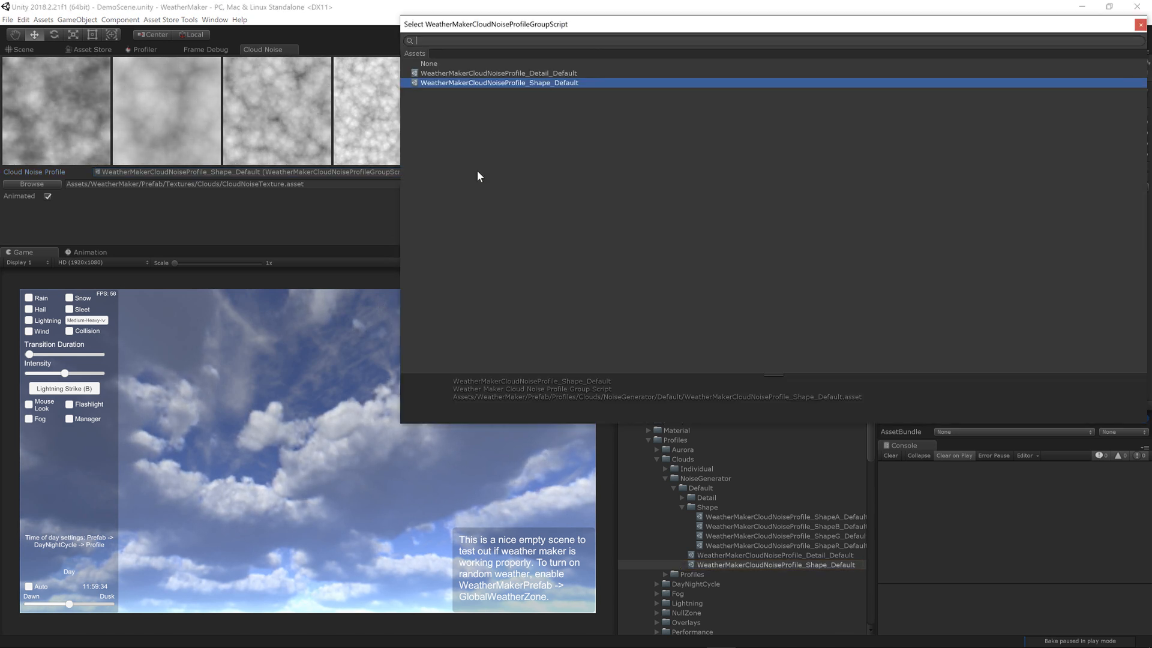
double_click(523, 74)
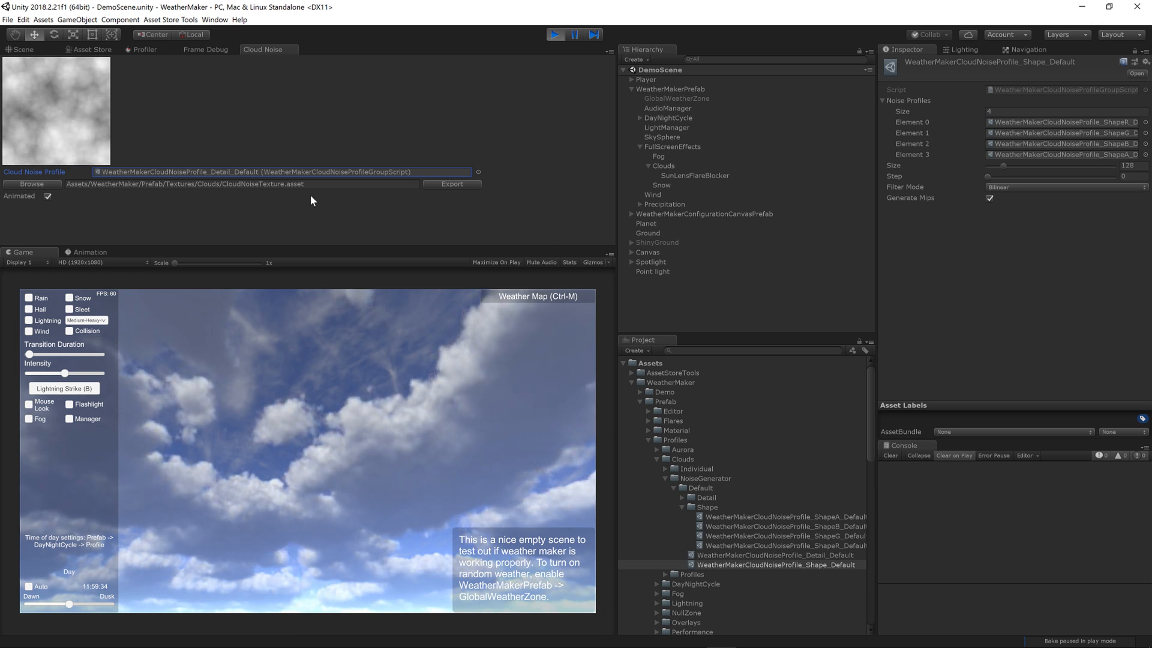
left_click(288, 183)
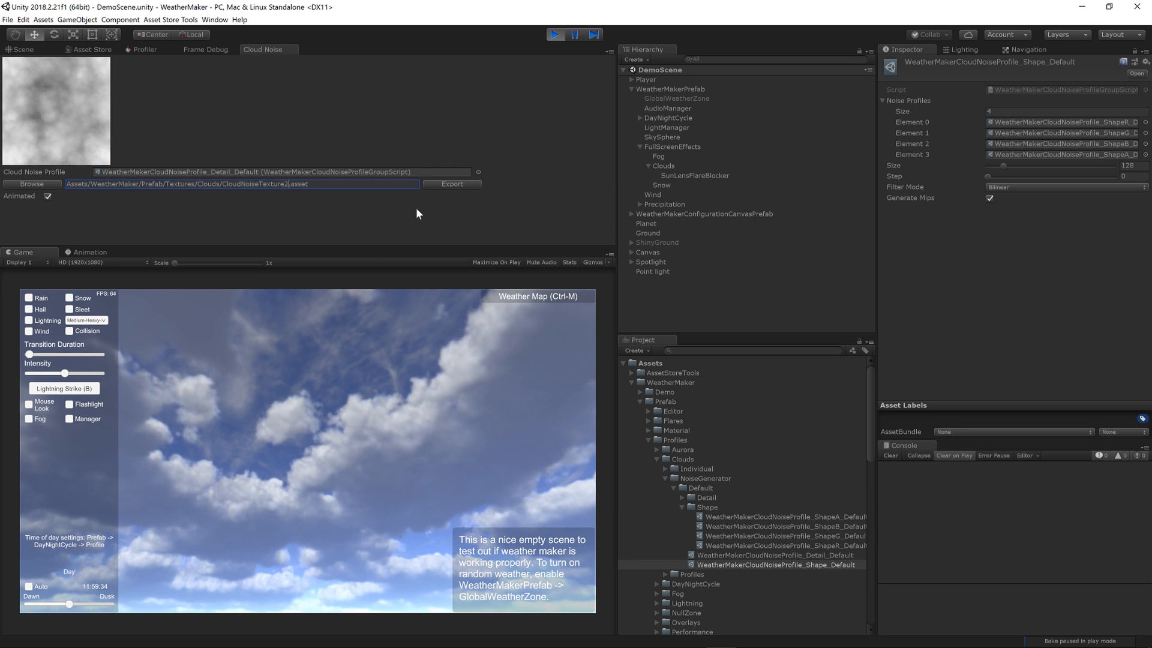
left_click(450, 184)
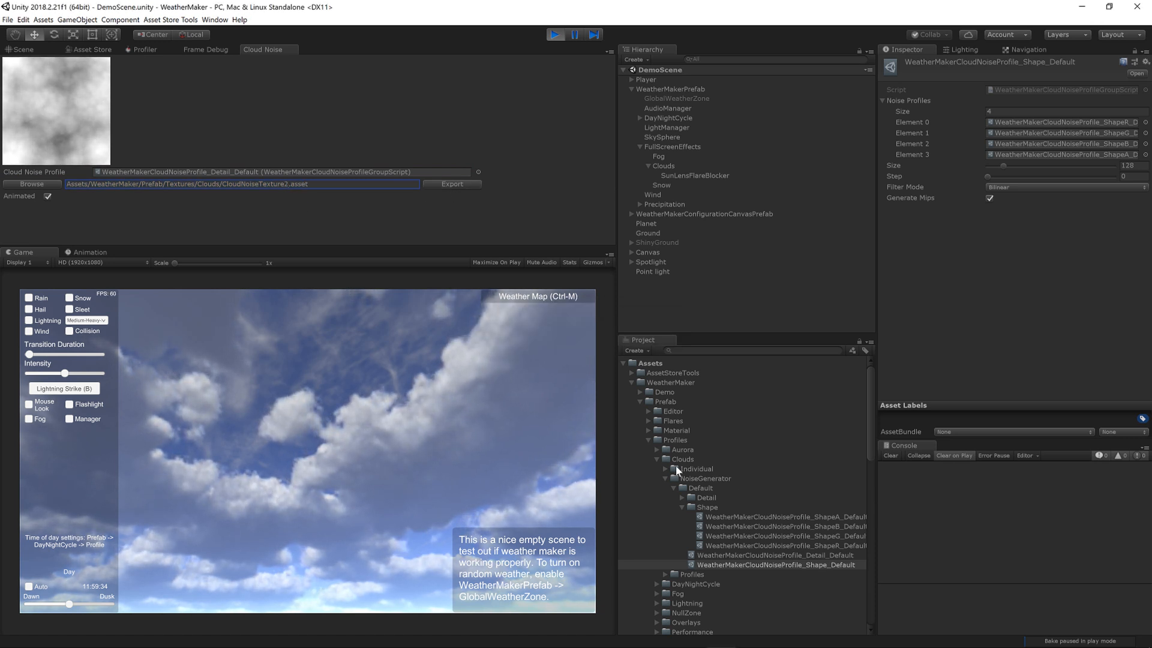
Inspect the exported CloudNoiseTexture2 in Textures/Clouds and the settings of the Detail_Default noise profile
left_click(648, 440)
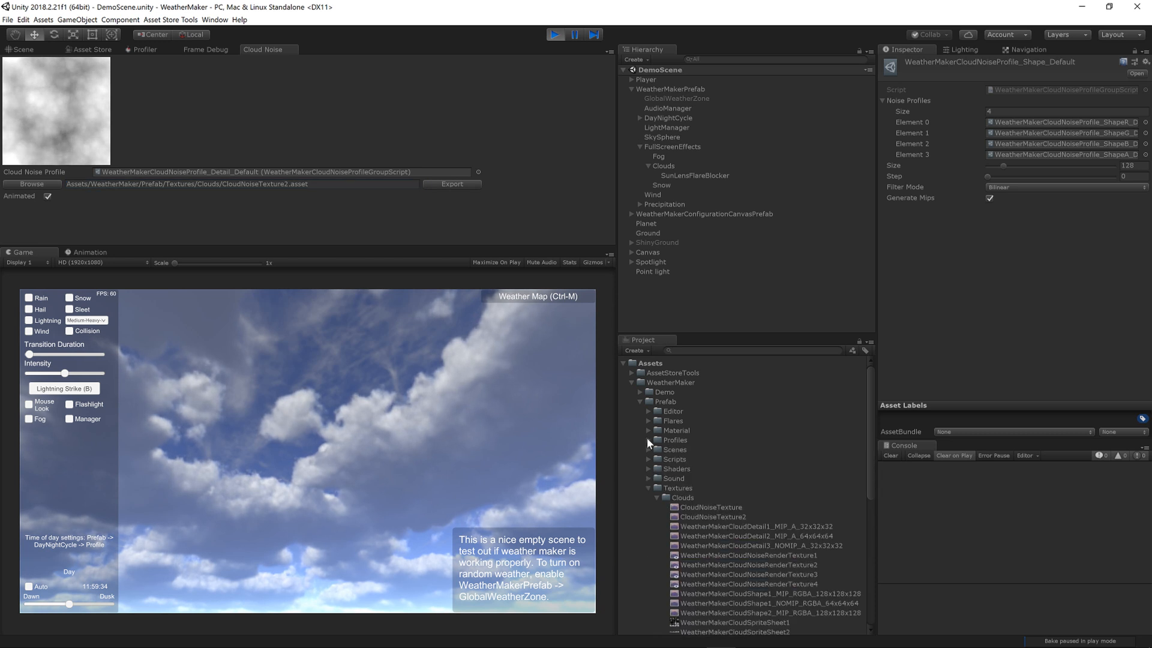
left_click(717, 518)
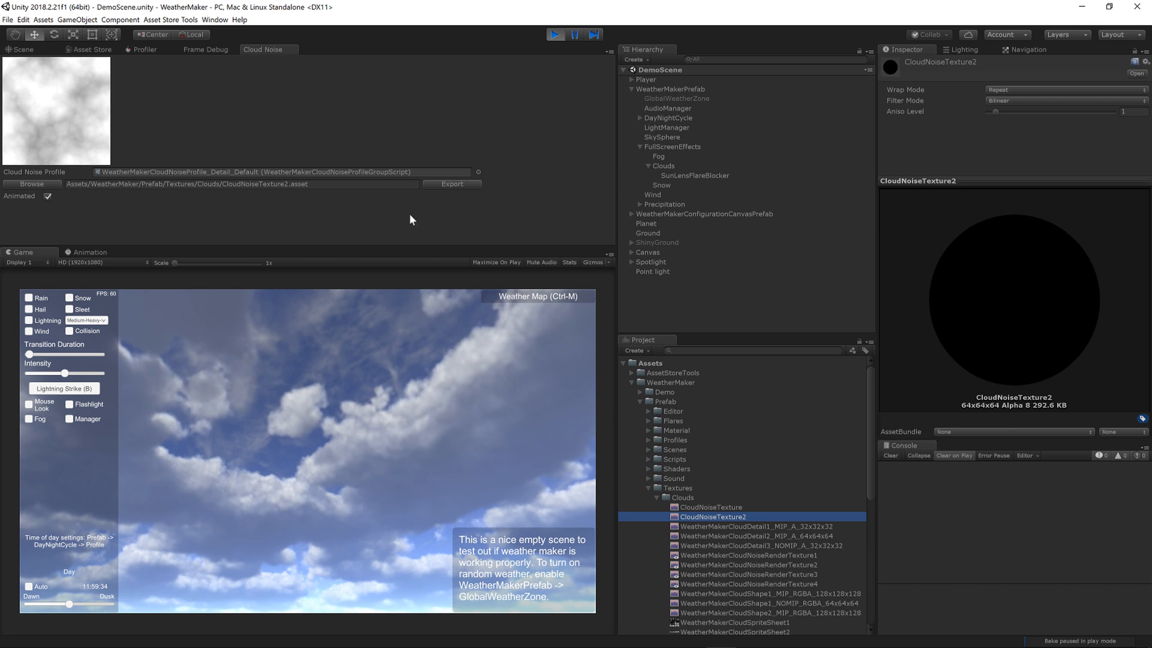
double_click(360, 171)
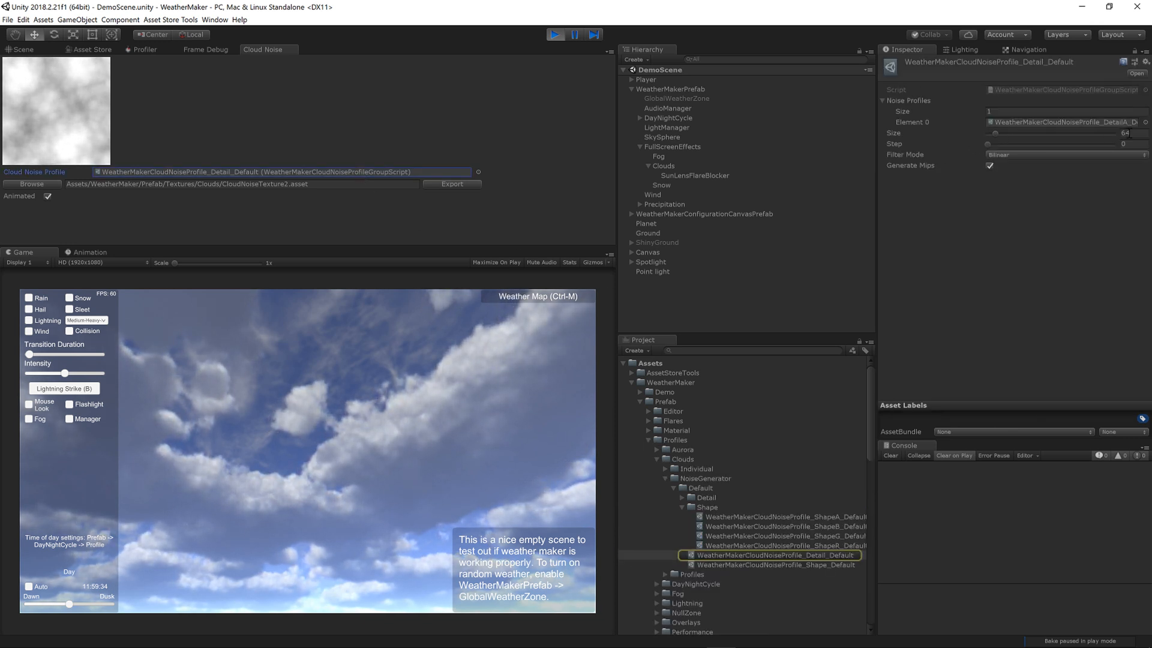
Open the WeatherMakerCloudLayerProfileVolumetric_MediumHeavy profile from the Clouds object's cloud profile
left_click(664, 167)
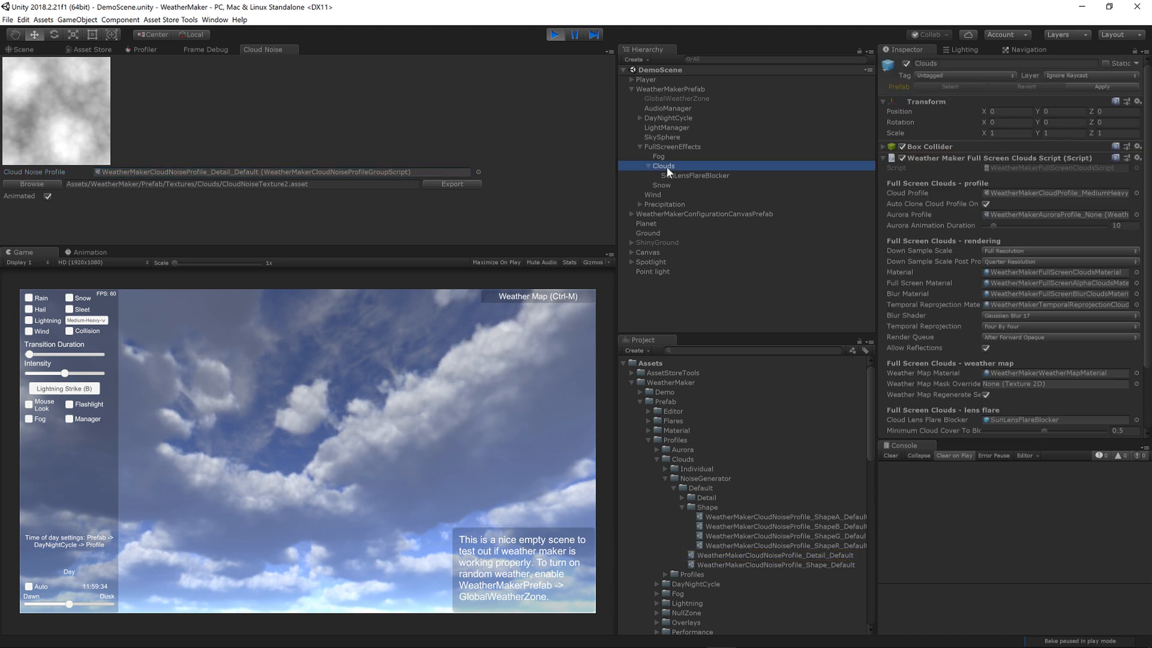
double_click(1075, 192)
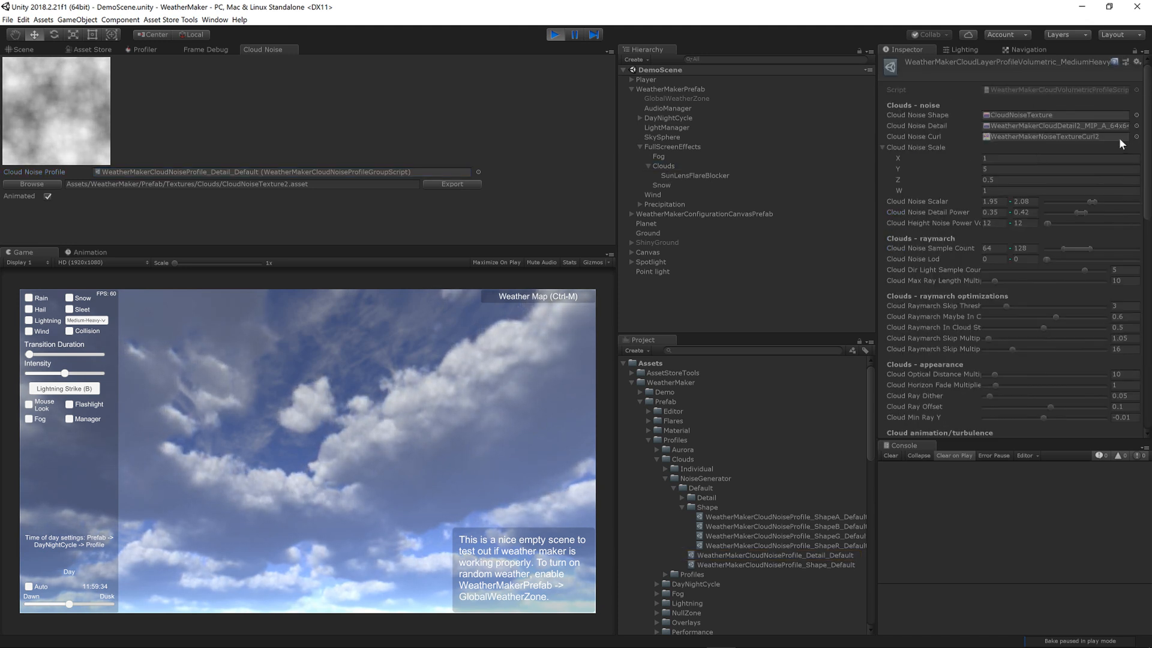
left_click(1136, 137)
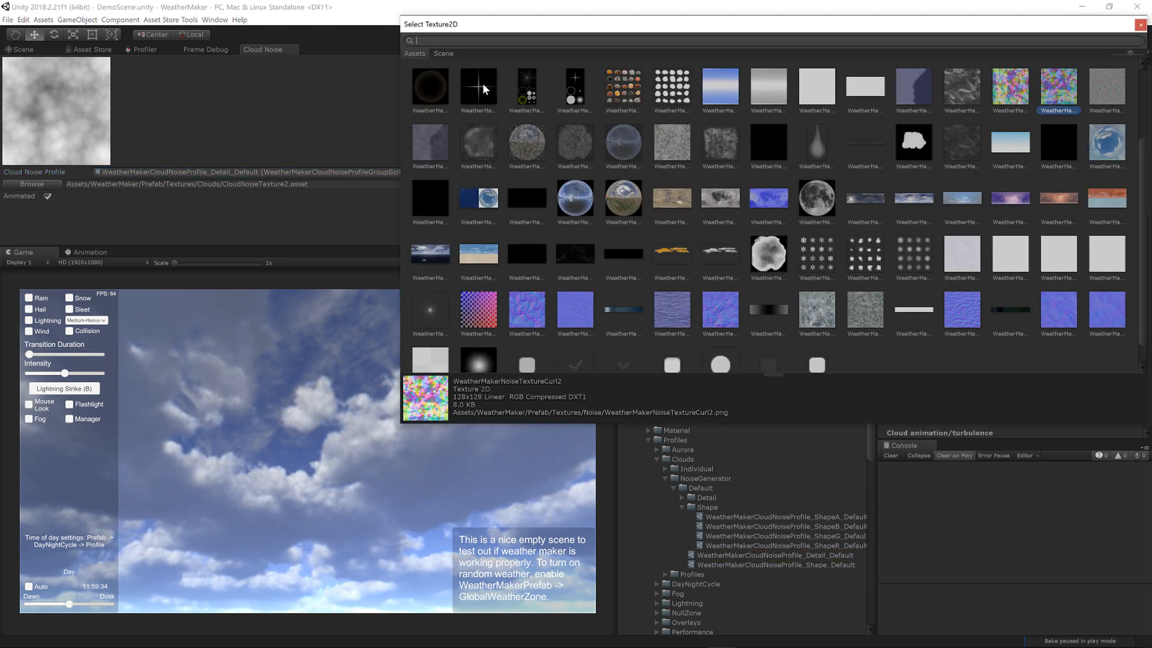
scroll(681, 268, "up", 3)
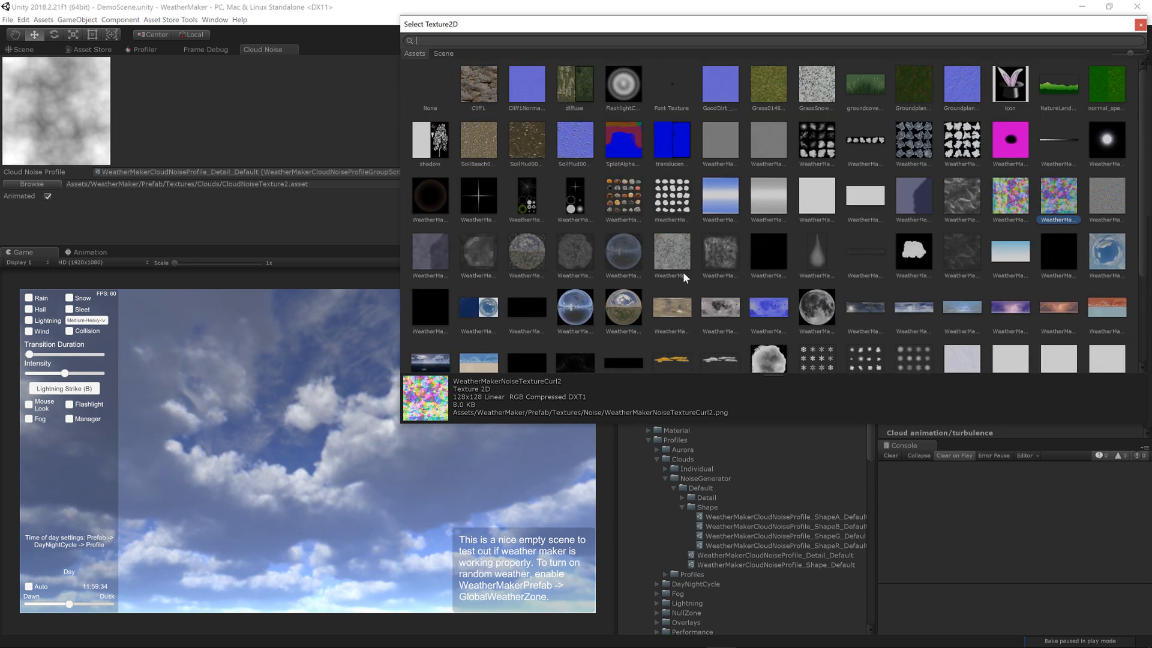
left_click(1140, 24)
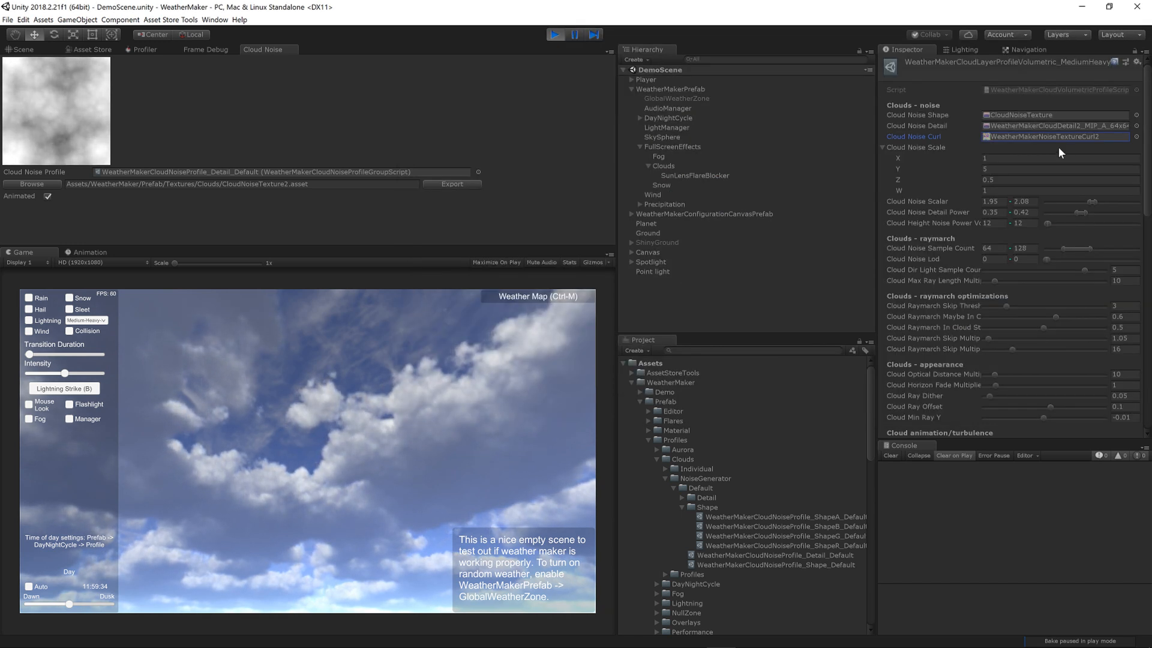
Assign CloudNoiseTexture2 as the volumetric layer's Cloud Noise Detail, undoing and redoing the assignment to compare the clouds
left_click(1135, 126)
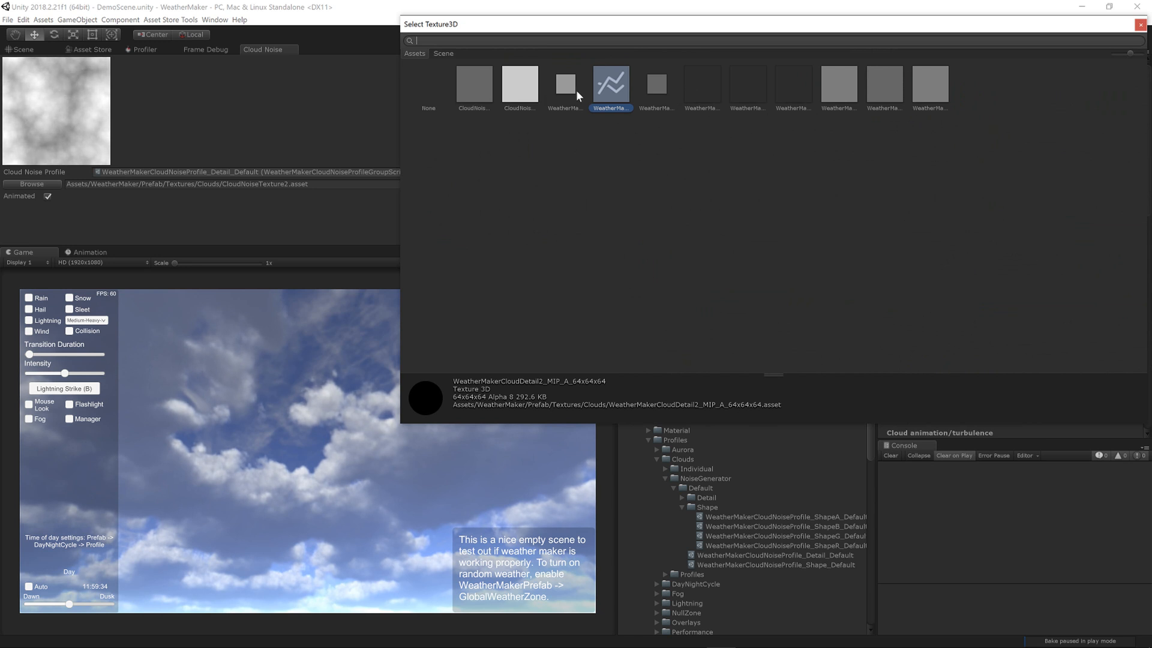
left_click(513, 89)
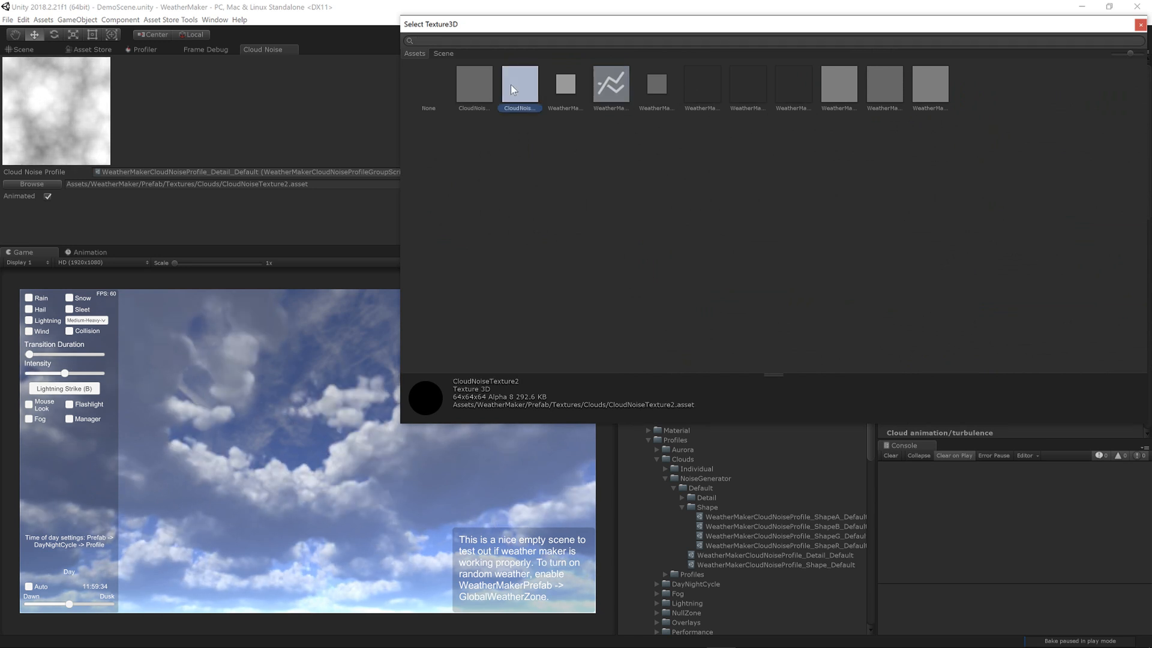
double_click(512, 84)
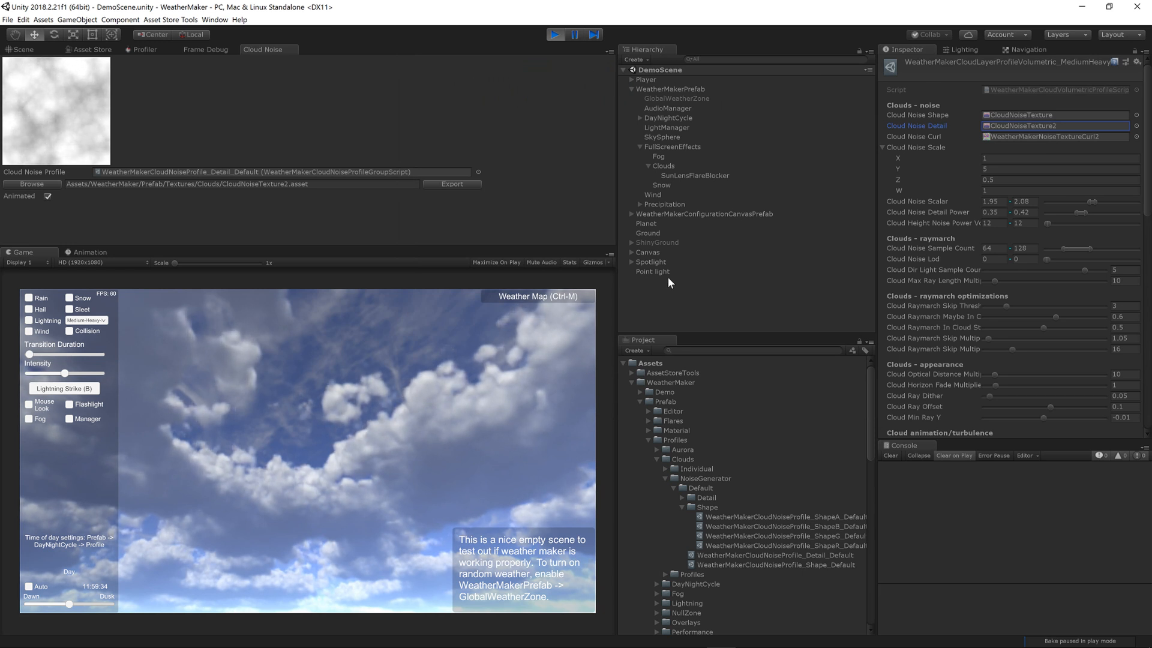
key("ctrl+z")
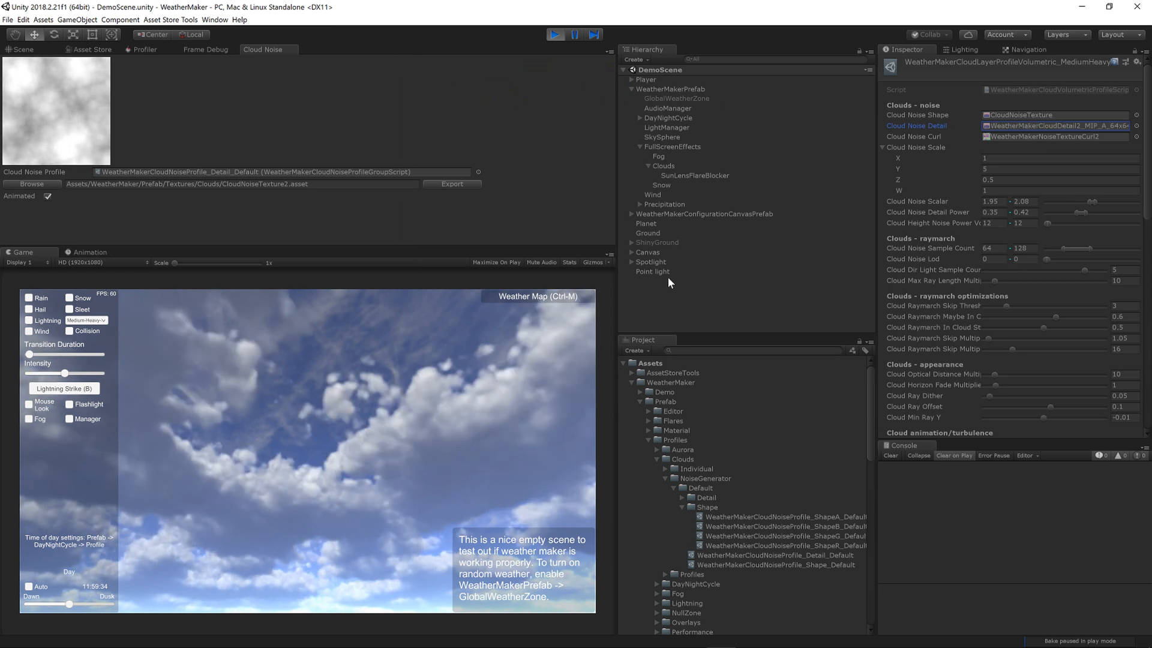
key("ctrl+y")
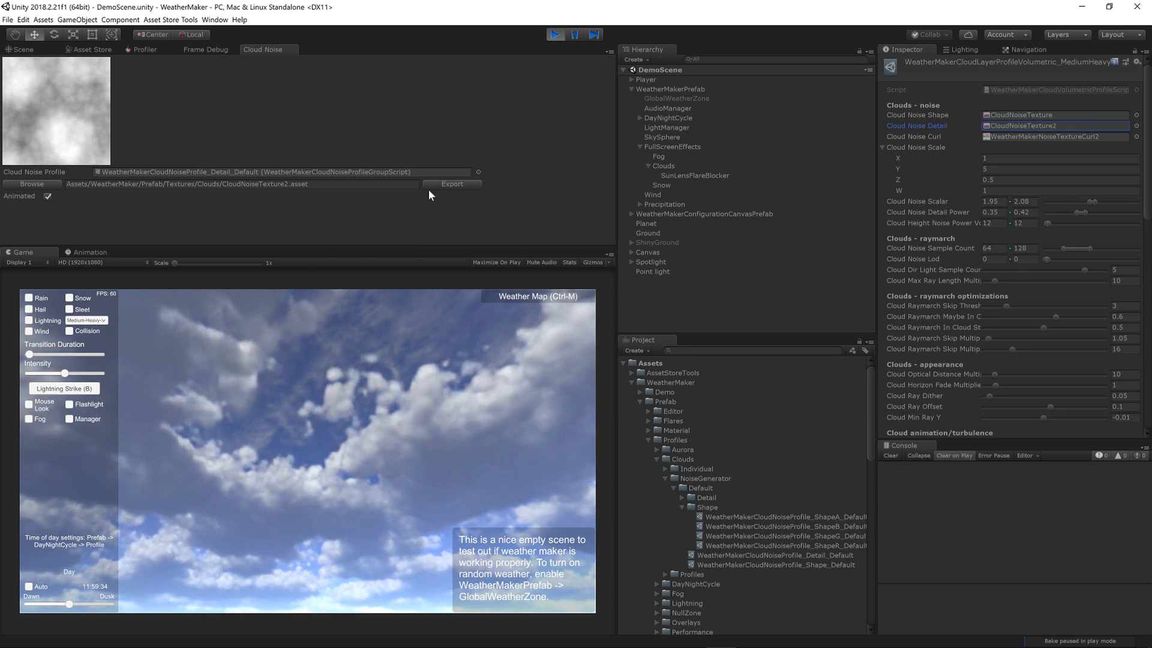
Set the DetailA noise profile's type to Perlin with Perlin brightness -0.4 and export the detail noise to CloudNoiseTexture2.asset again
double_click(394, 172)
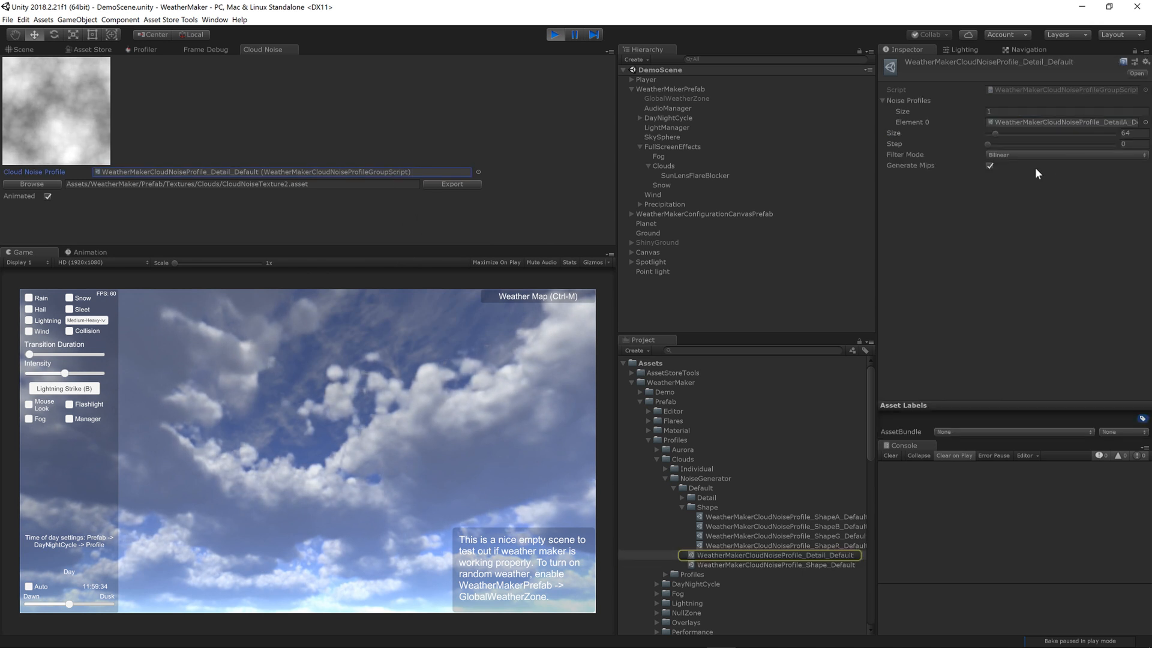
left_click(1011, 122)
double_click(1010, 122)
left_click(1009, 101)
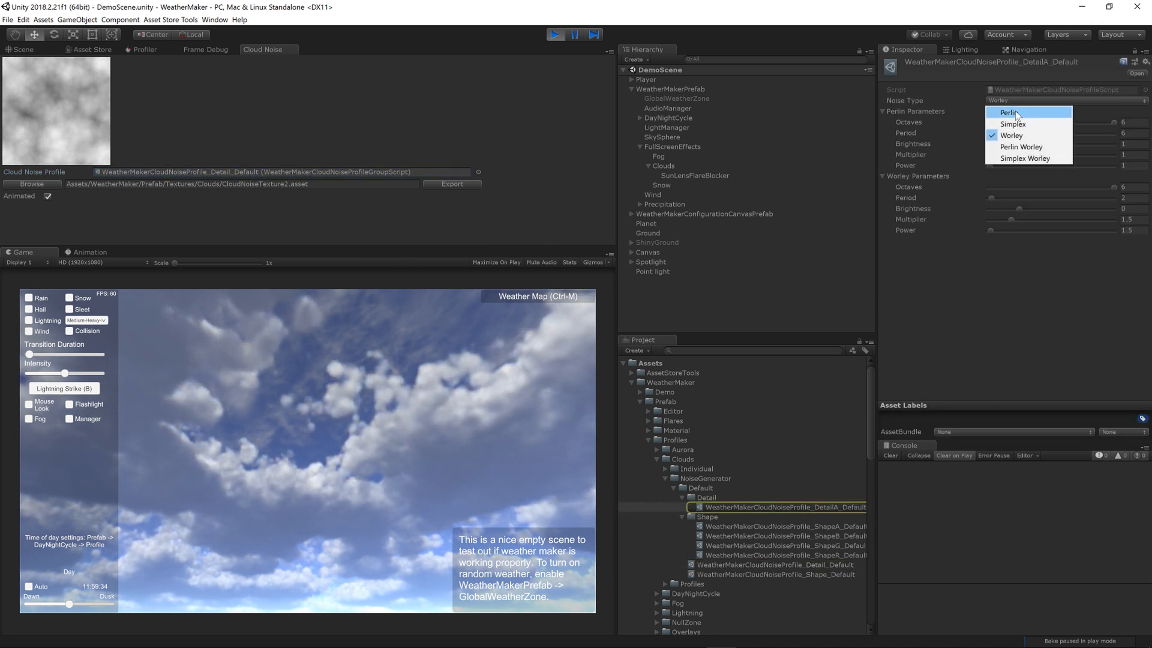
left_click(1014, 110)
left_click_drag(1051, 144, 1007, 145)
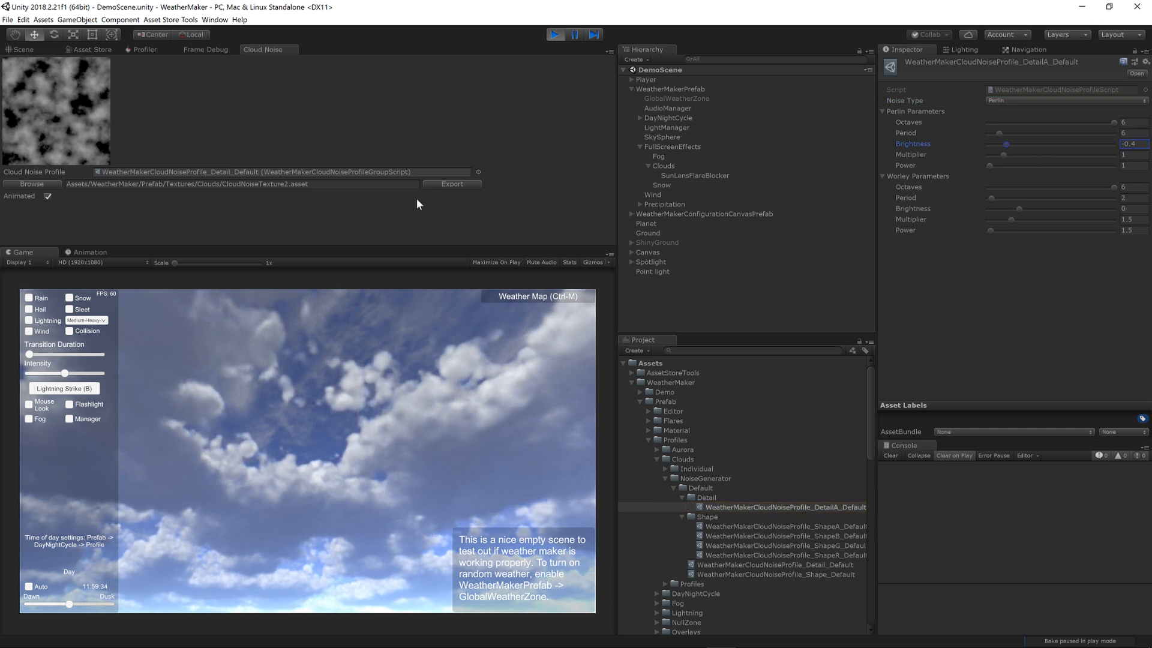
left_click(464, 184)
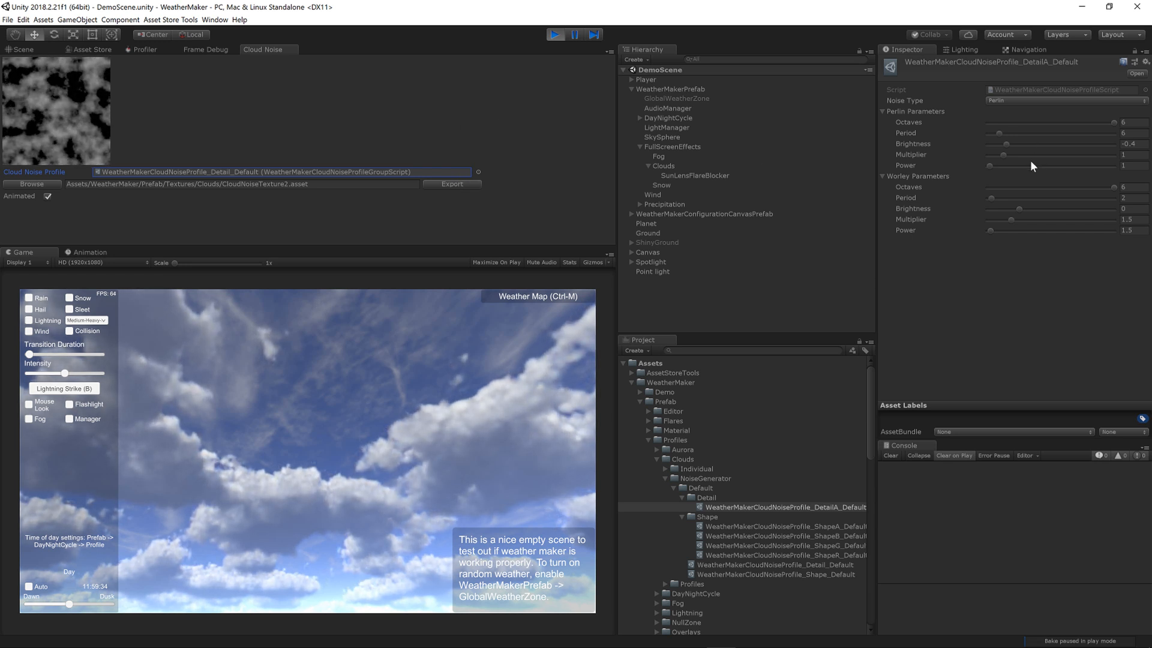
Undo the last Perlin brightness change on the DetailA noise profile
key("ctrl+z")
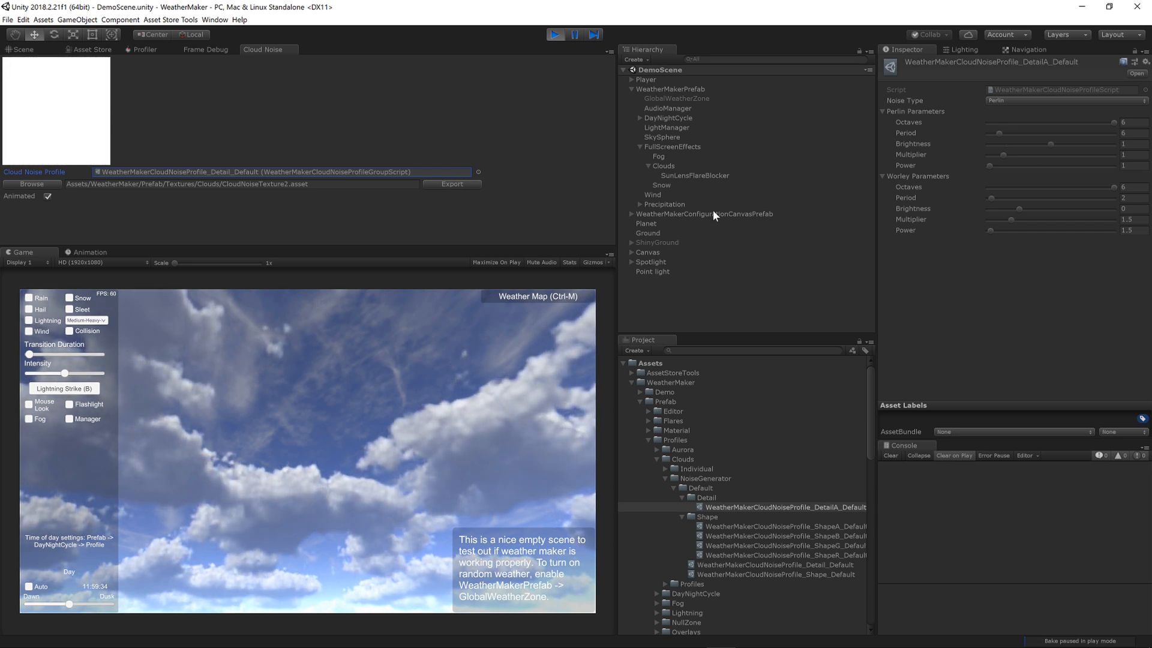